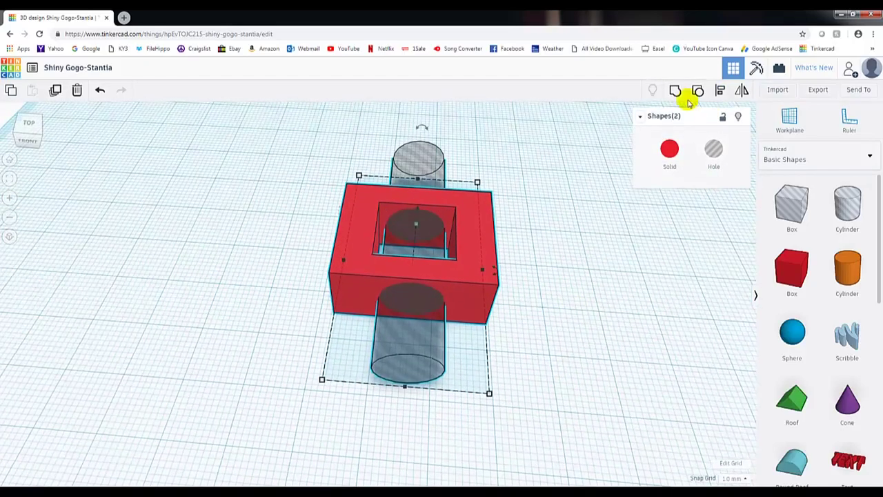
Group the red box with the selected cylindrical hole shape running through it
click(675, 90)
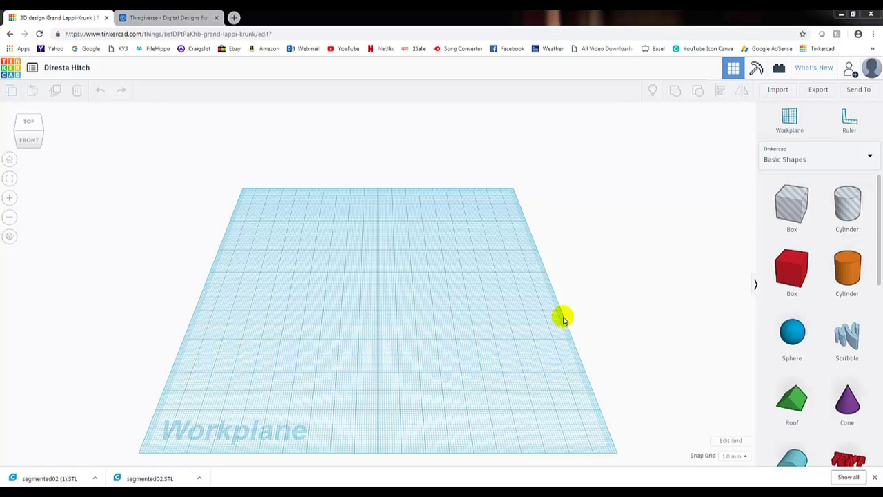
Switch to Thingiverse and browse the home page's featured collections and recently made things
click(169, 17)
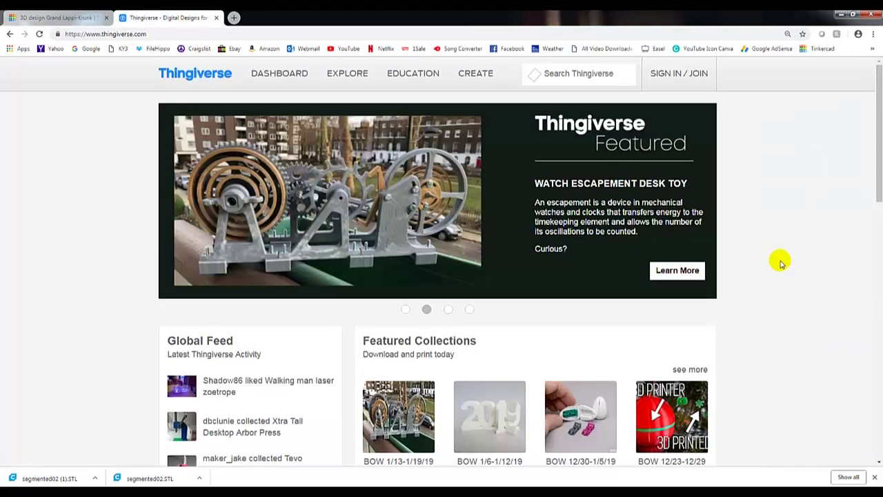
scroll(775, 276, down, 2)
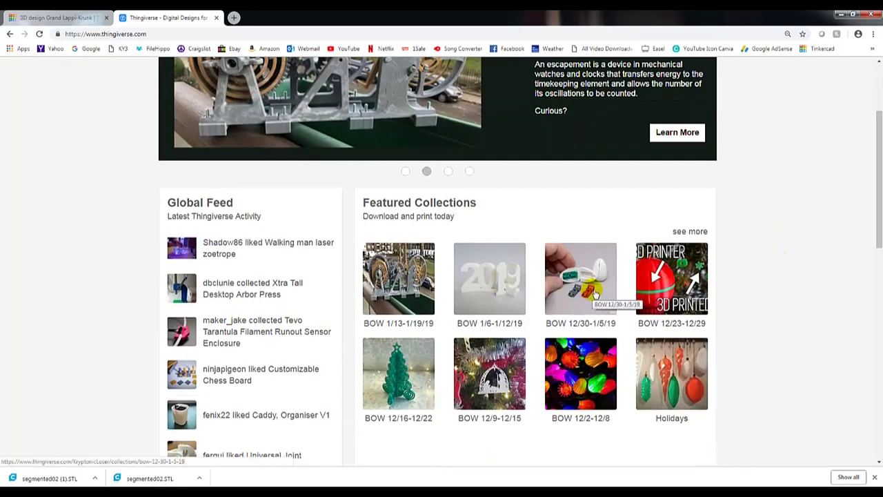
scroll(592, 307, down, 2)
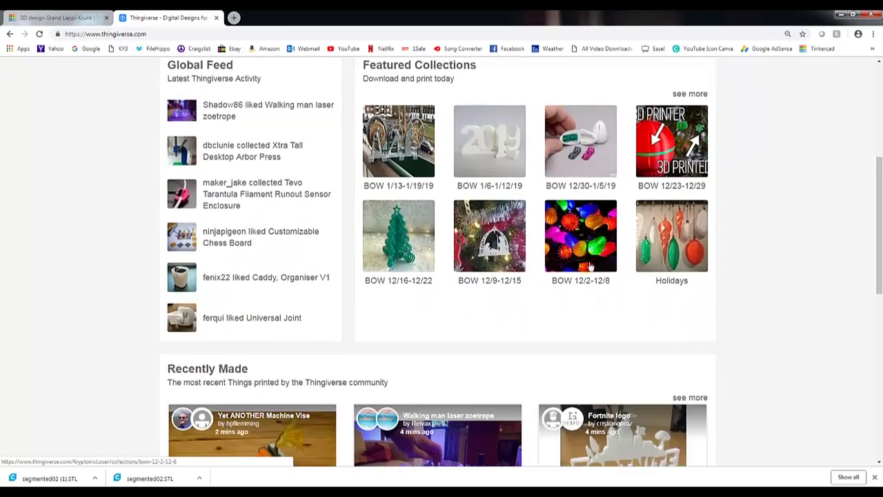
scroll(591, 316, down, 2)
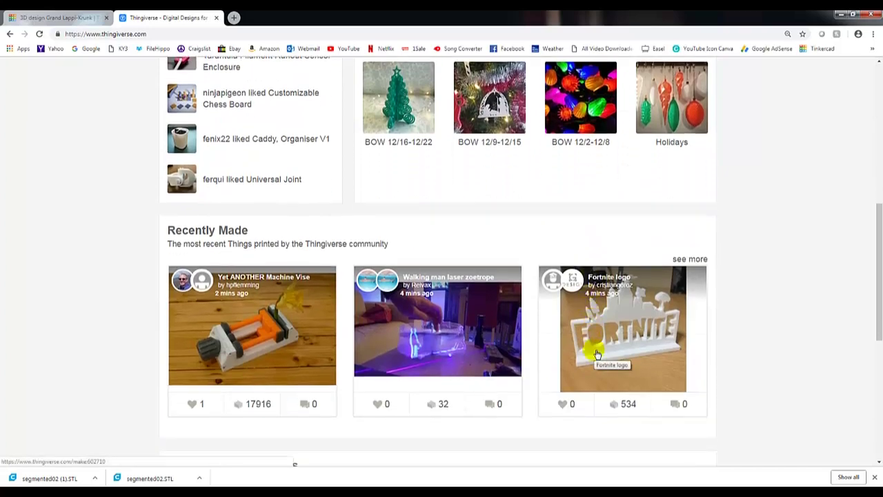
scroll(598, 354, up, 5)
Search Thingiverse for "fishing lures" and open the Swimbait Fishing Lure from the results
click(593, 74)
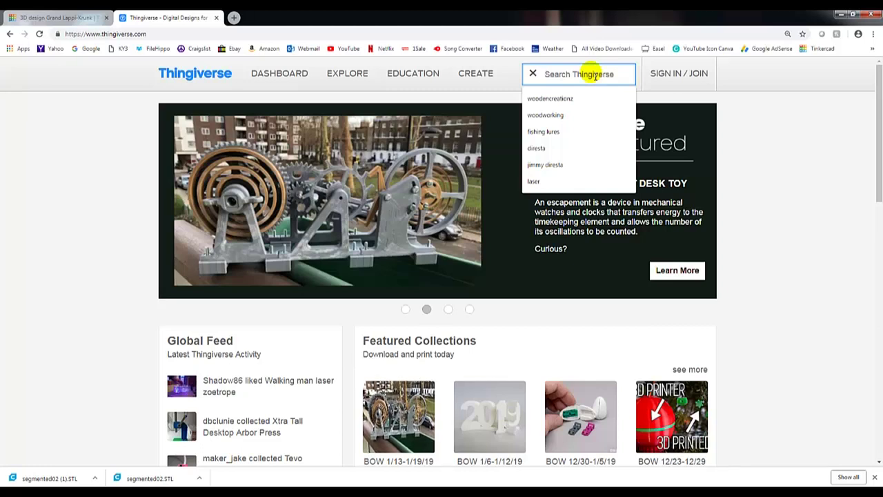
click(545, 132)
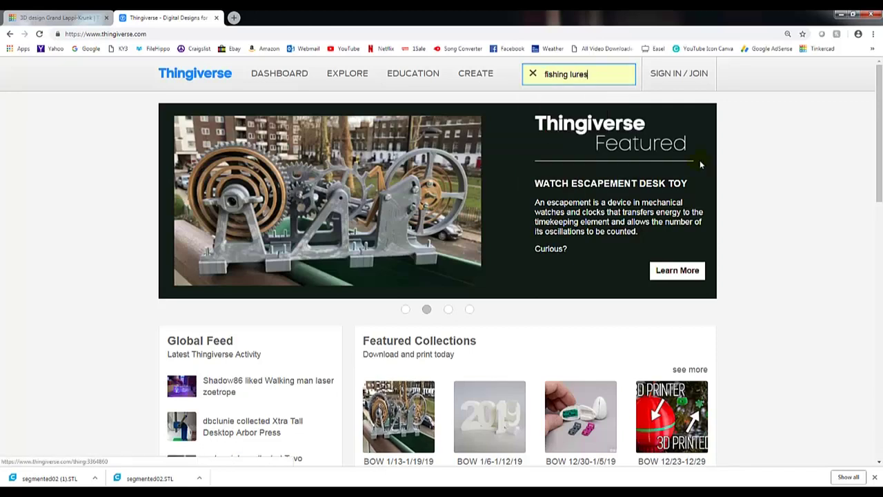
key(Return)
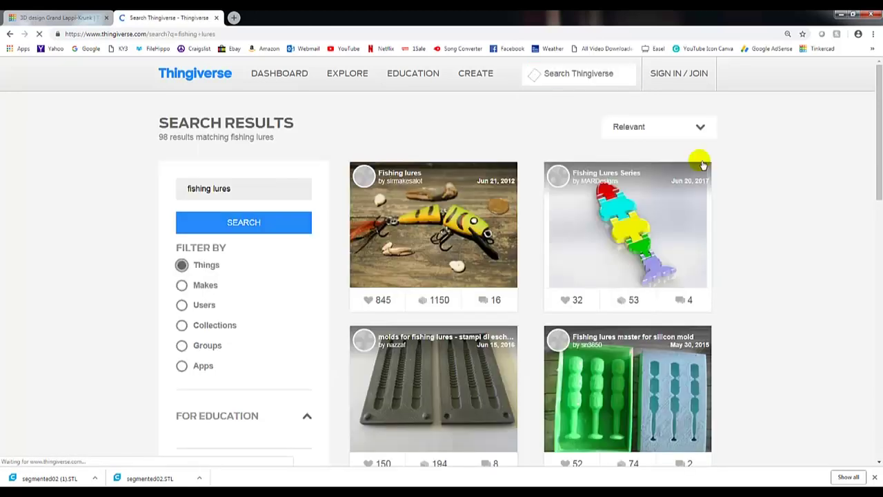
scroll(725, 256, down, 5)
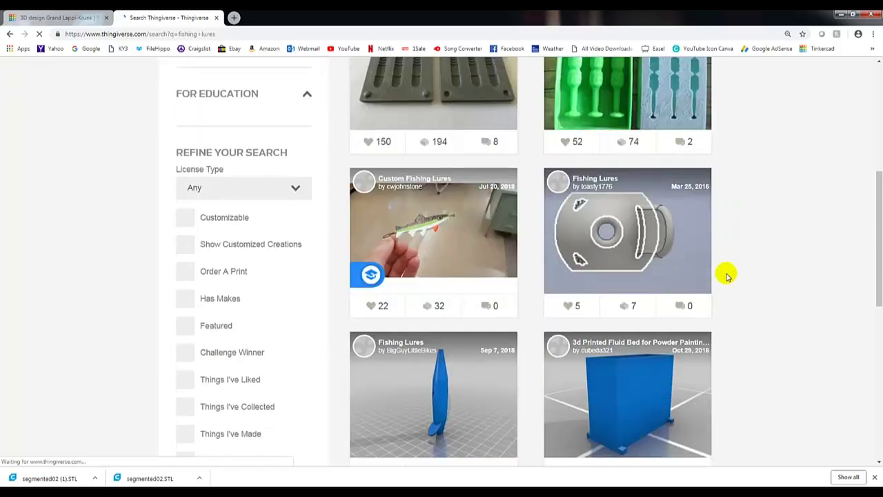
scroll(712, 278, down, 7)
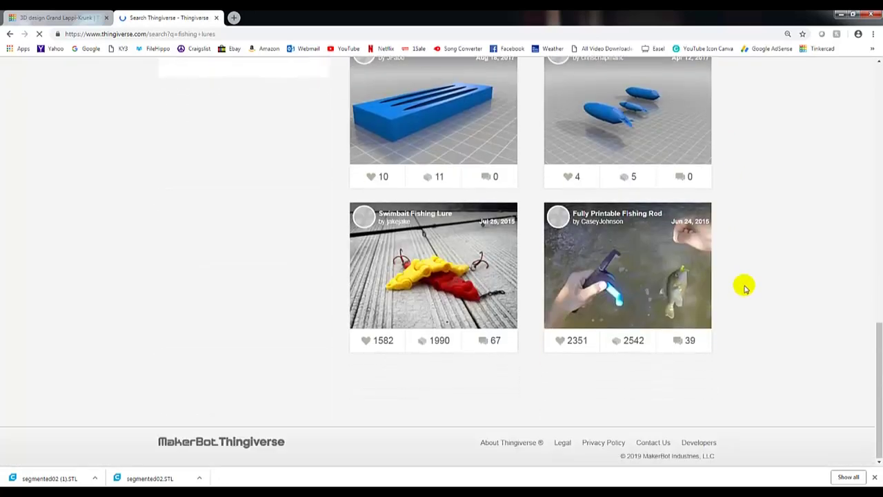
click(428, 239)
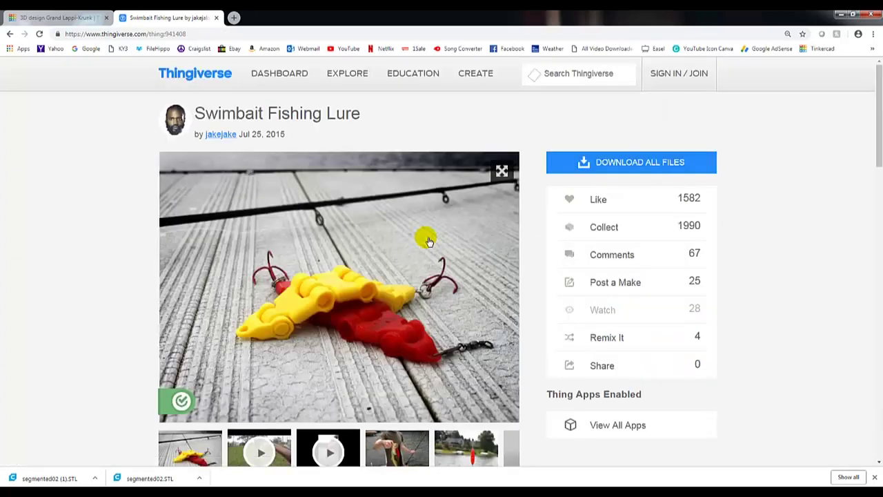
Examine the Swimbait Fishing Lure's gallery pictures, summary and printing instructions
scroll(372, 269, down, 2)
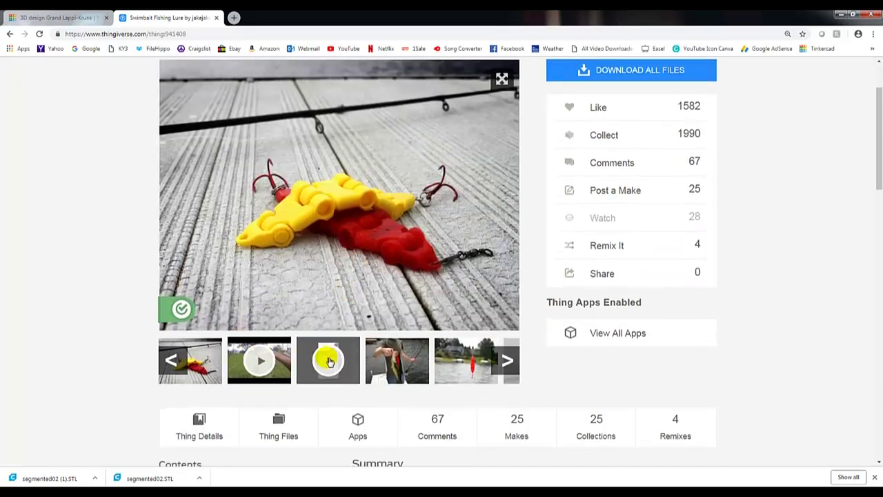
click(507, 360)
click(507, 360)
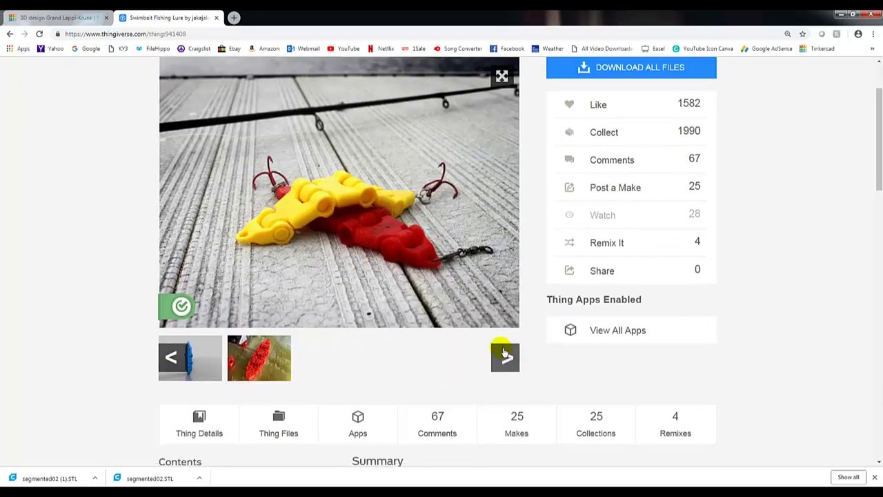
scroll(442, 331, down, 4)
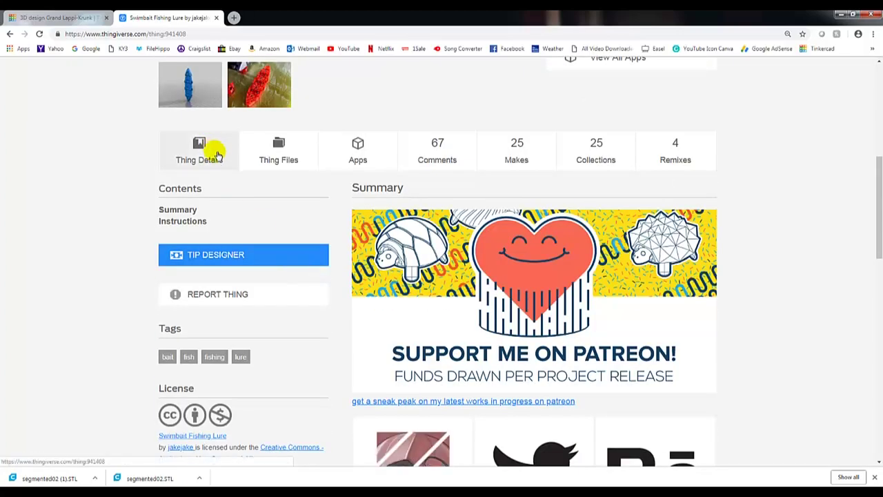
scroll(563, 387, down, 6)
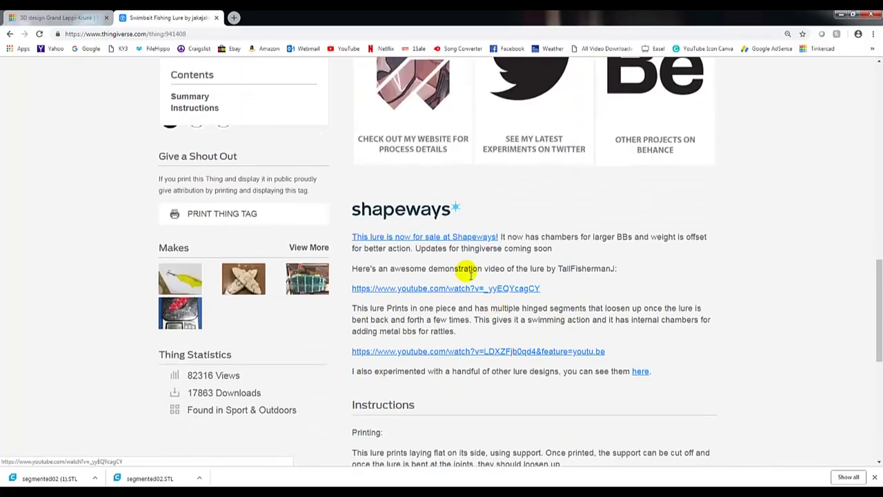
scroll(504, 264, down, 1)
scroll(505, 264, down, 1)
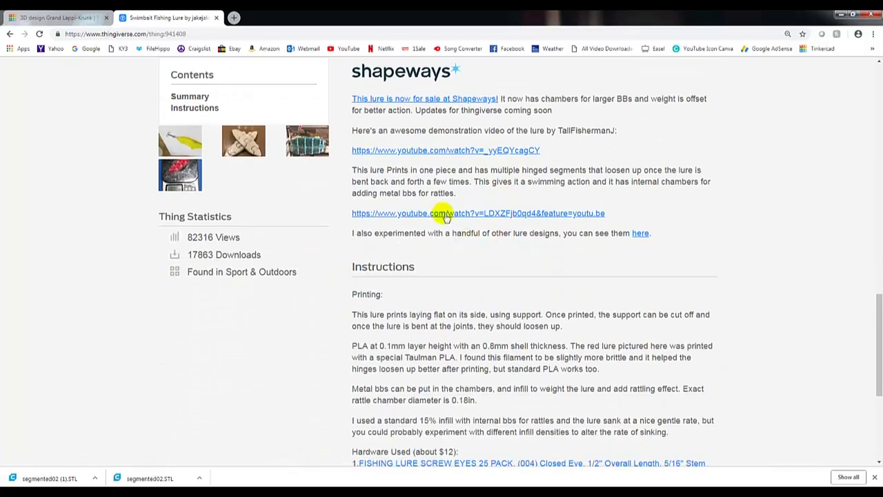
scroll(463, 247, down, 1)
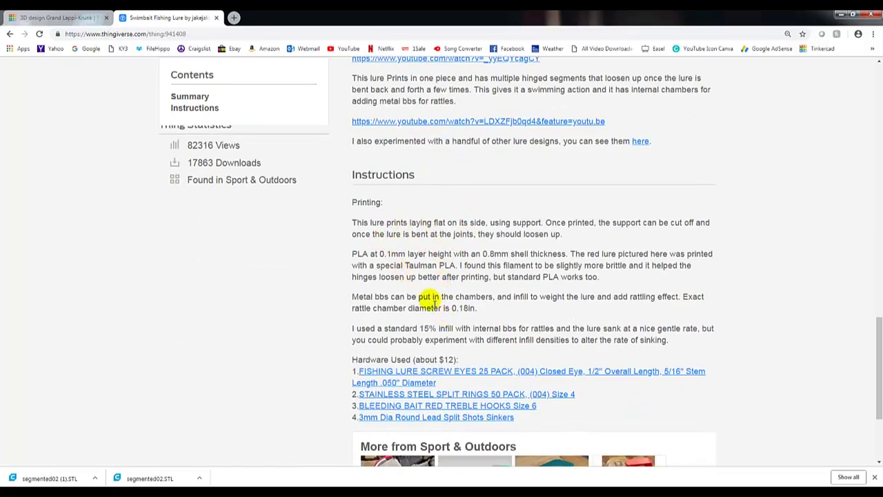
scroll(427, 298, up, 10)
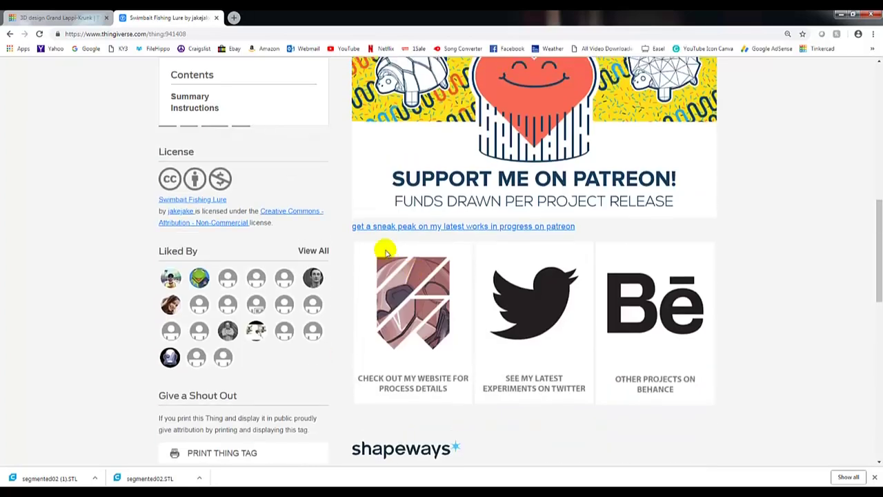
scroll(297, 200, up, 1)
scroll(276, 196, up, 1)
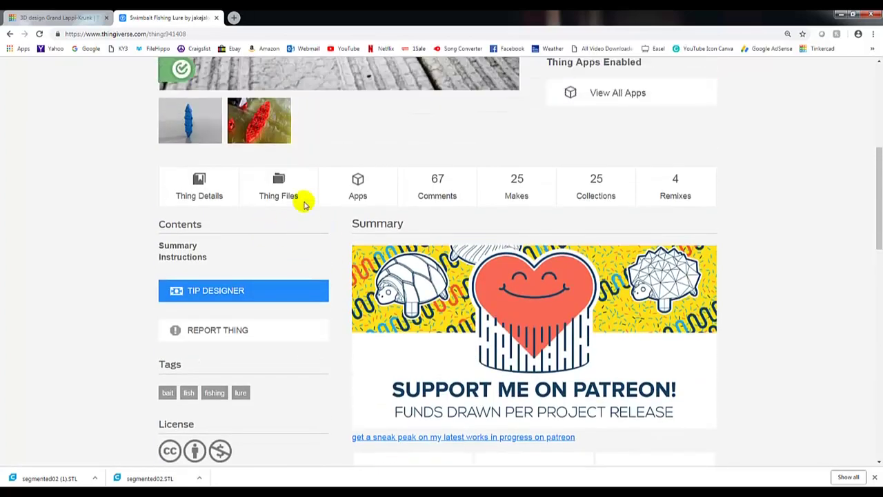
View the Swimbait Fishing Lure's list of downloadable files and open its comments
click(292, 211)
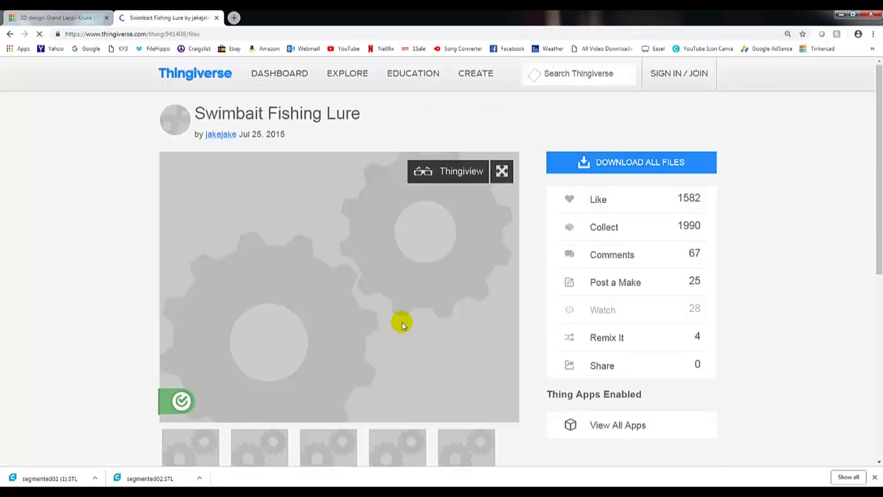
scroll(366, 304, down, 2)
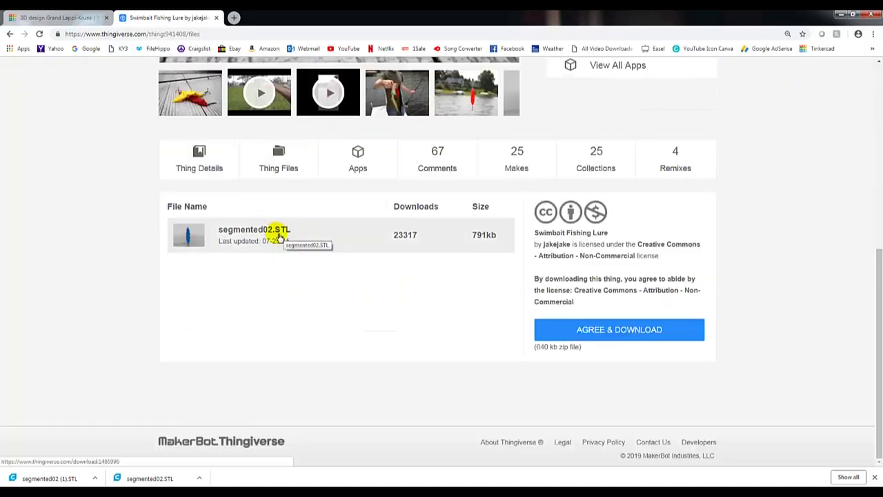
scroll(327, 264, up, 4)
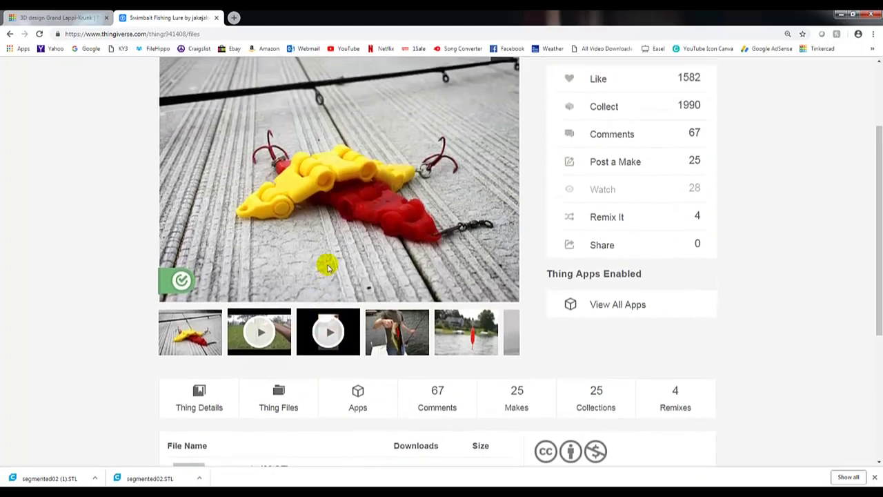
scroll(334, 275, up, 1)
scroll(340, 271, down, 3)
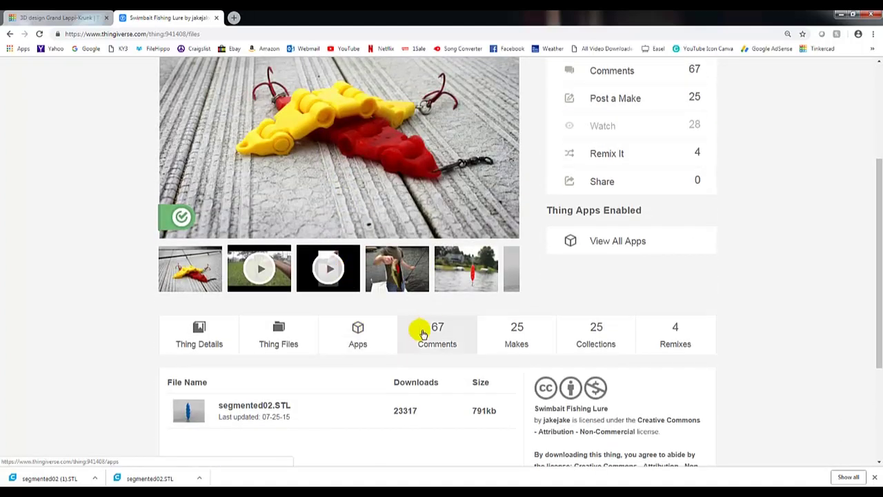
click(421, 334)
Search Thingiverse for "diresta" and open the I Make - Jimmy Diresta design
click(579, 75)
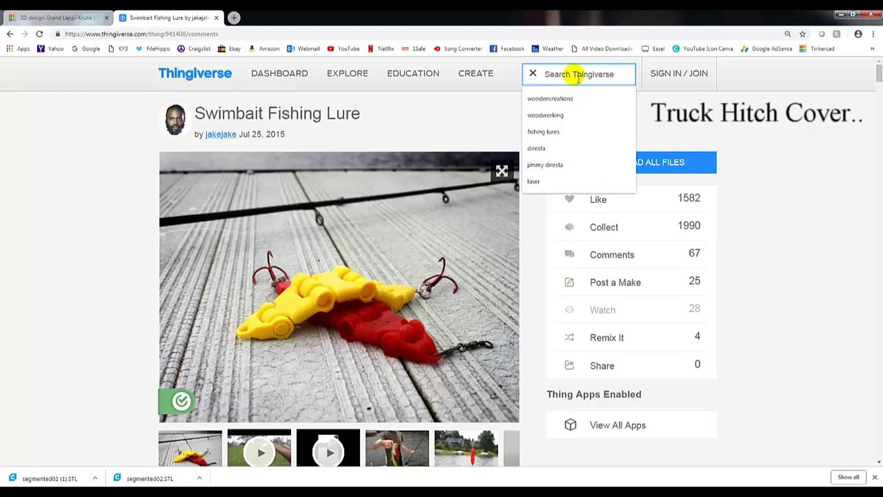
text(dire)
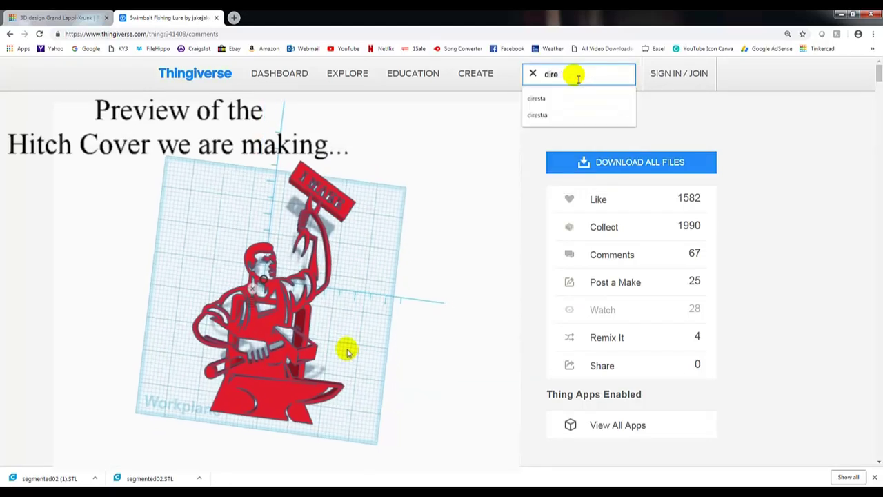
text(sta)
key(Return)
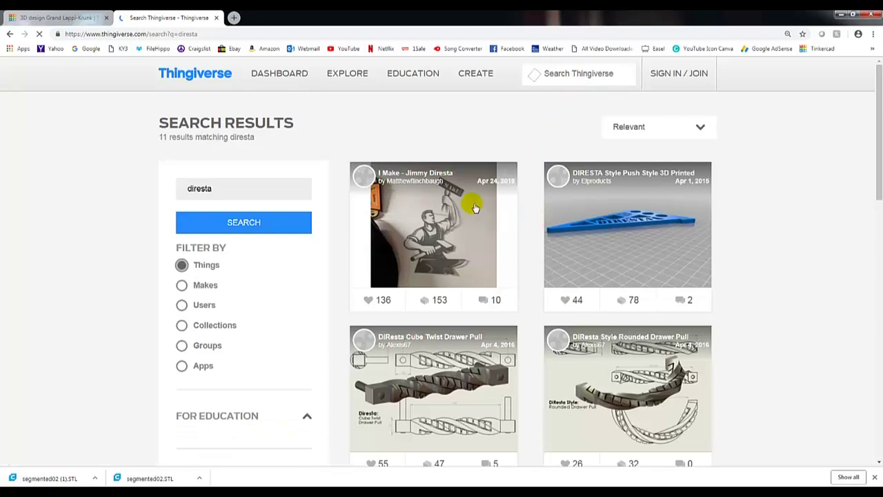
click(415, 225)
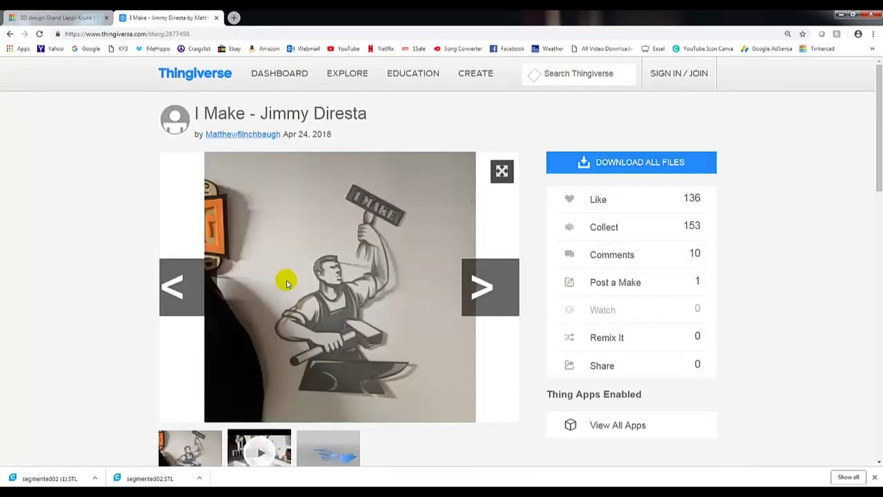
Display the blue 3D model preview among the I Make design's pictures
scroll(296, 249, down, 2)
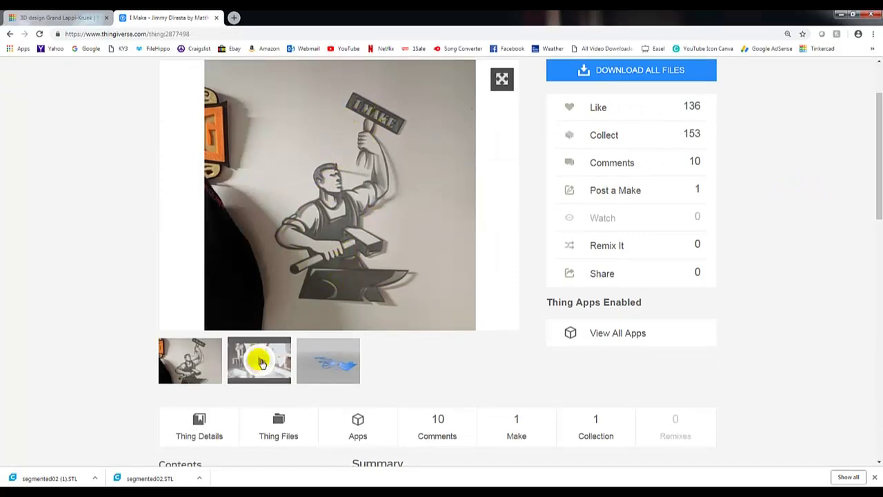
click(335, 360)
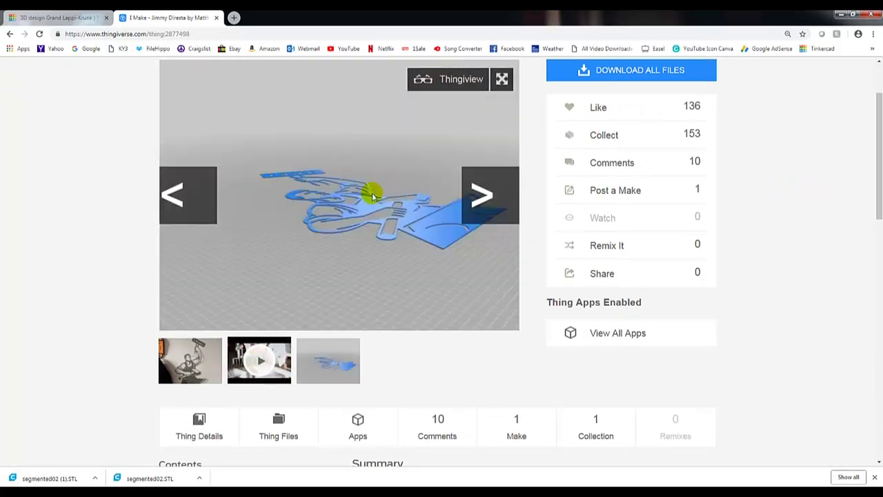
right_click(397, 234)
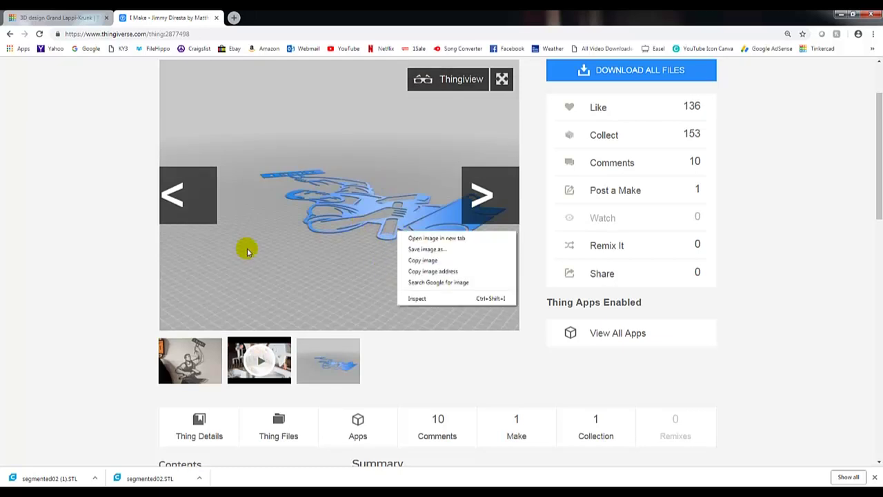
click(70, 260)
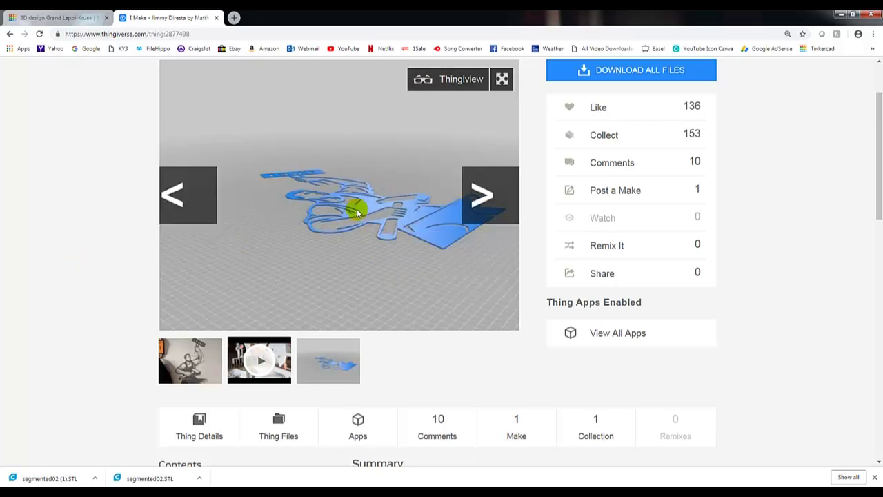
Download I_Make.stl from the I Make design's file list
scroll(385, 242, down, 3)
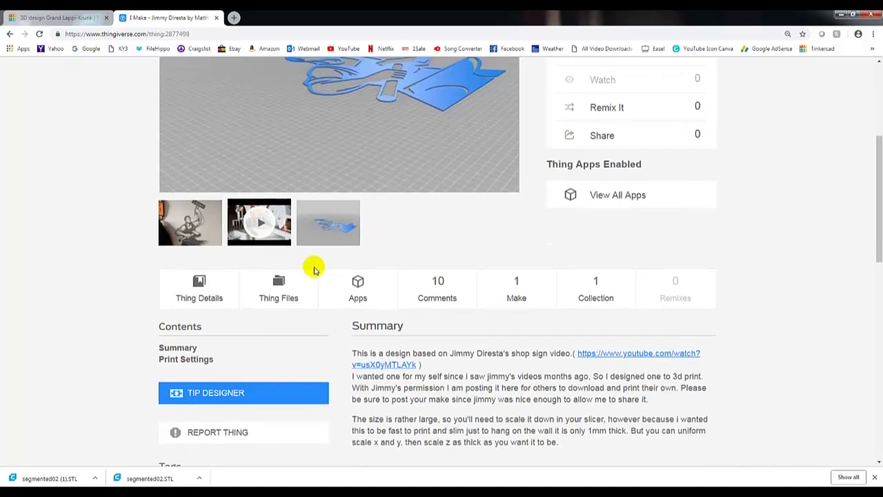
click(280, 198)
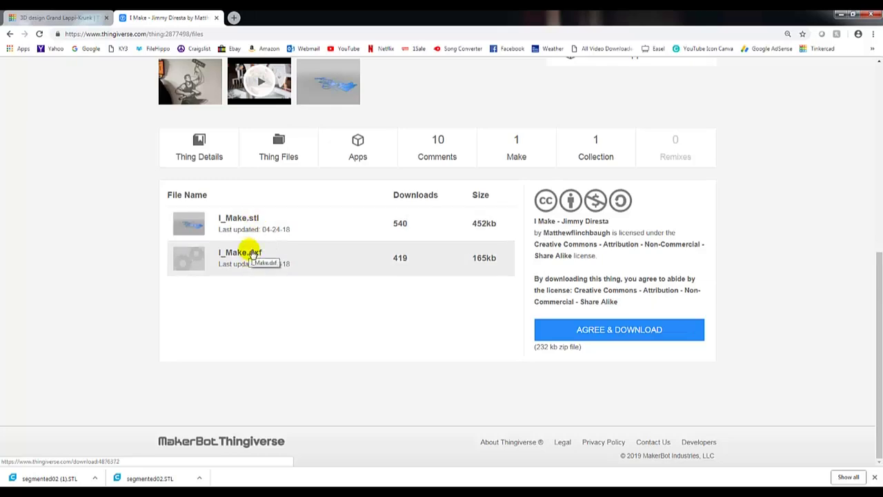
click(304, 222)
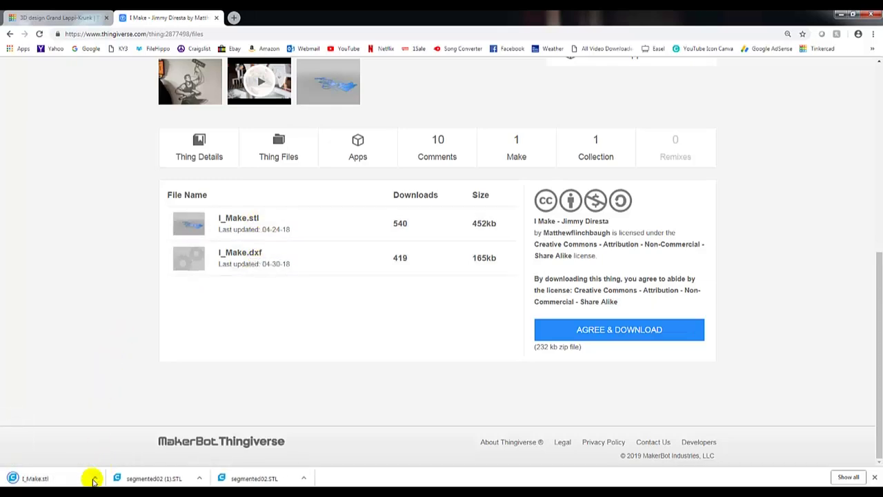
Show the downloaded I_Make.stl in its folder and copy the file to the desktop
click(94, 480)
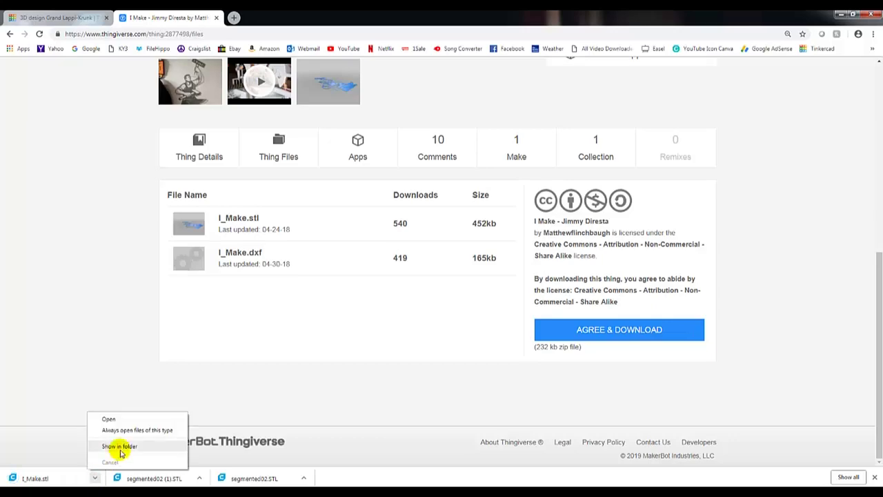
click(116, 447)
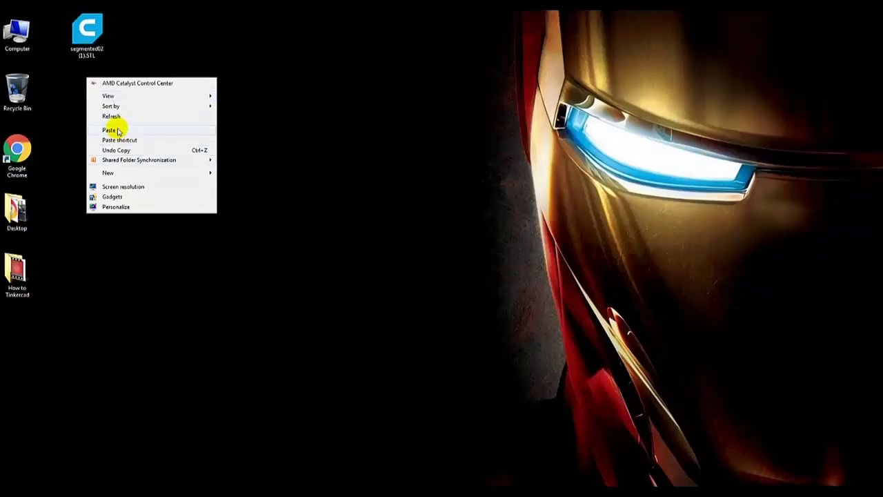
click(117, 128)
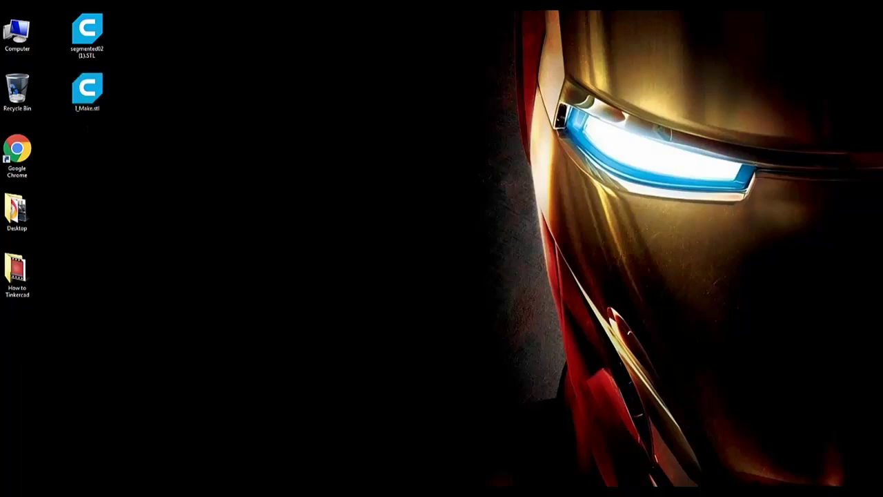
Return to the Tinkercad design in the browser and rename it "Diresta Hitch"
key(alt+Tab)
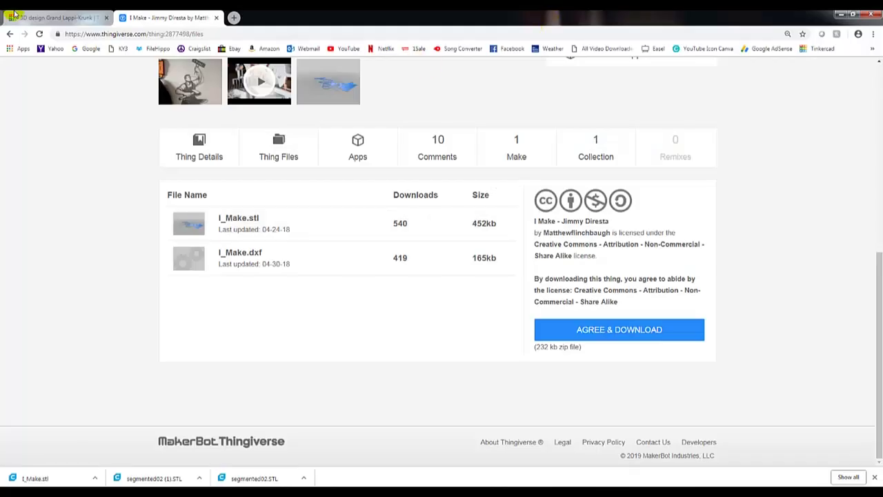
click(15, 15)
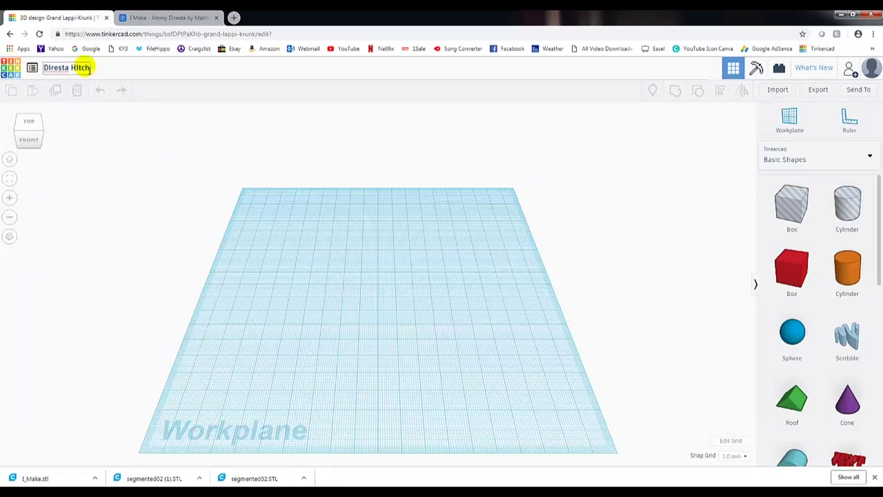
click(312, 264)
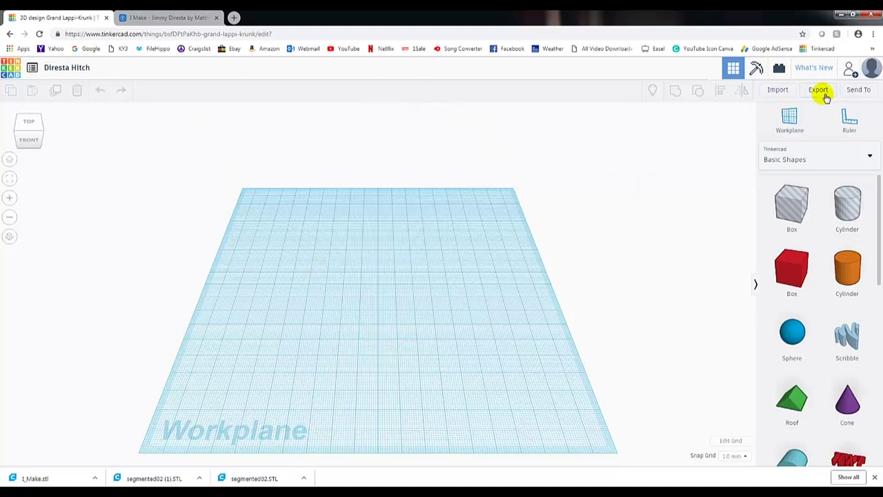
Import I_Make.stl from the desktop into the design at a scale of 100
click(791, 91)
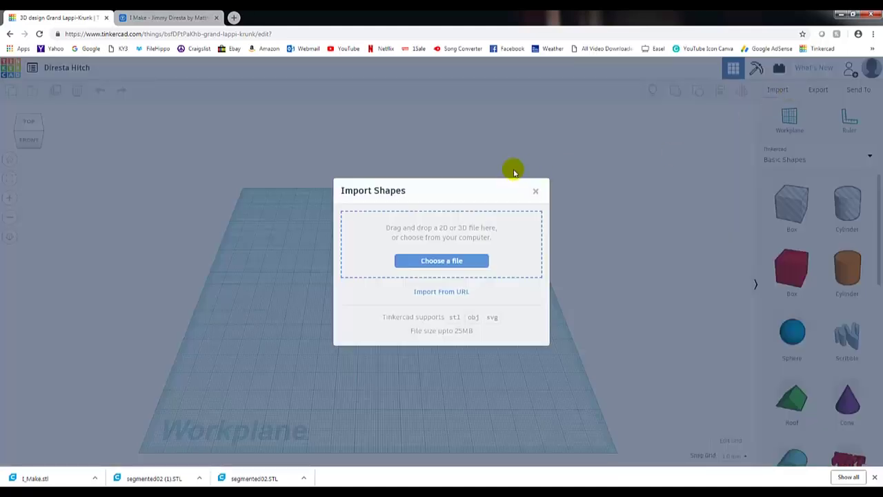
click(447, 261)
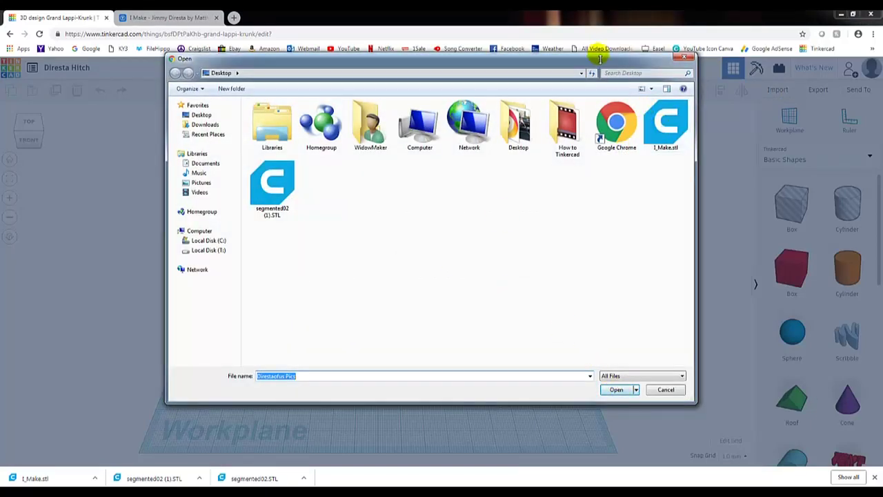
click(685, 58)
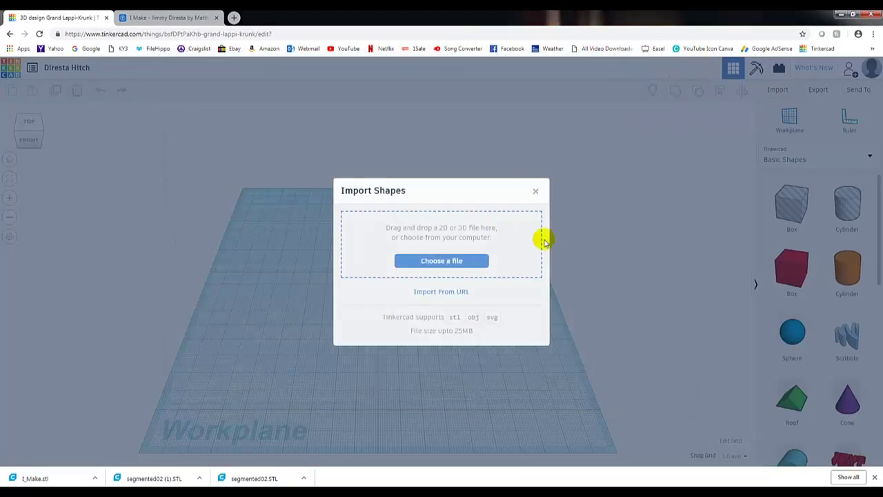
click(467, 261)
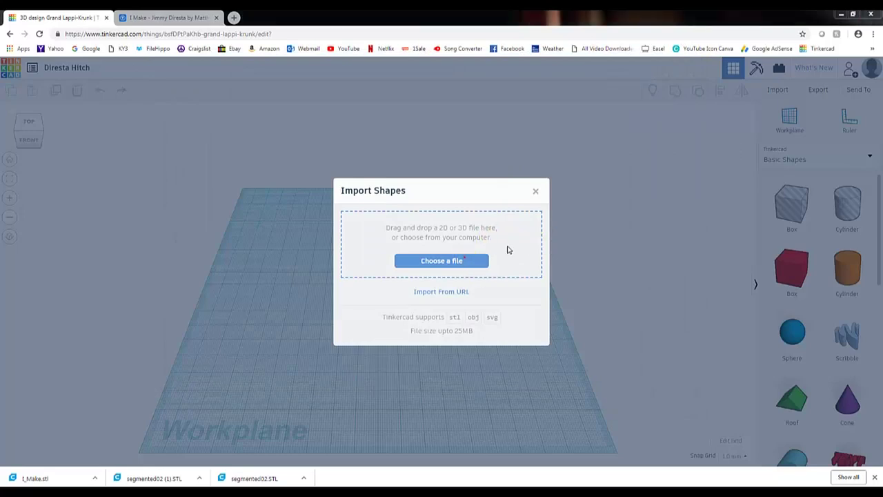
click(667, 124)
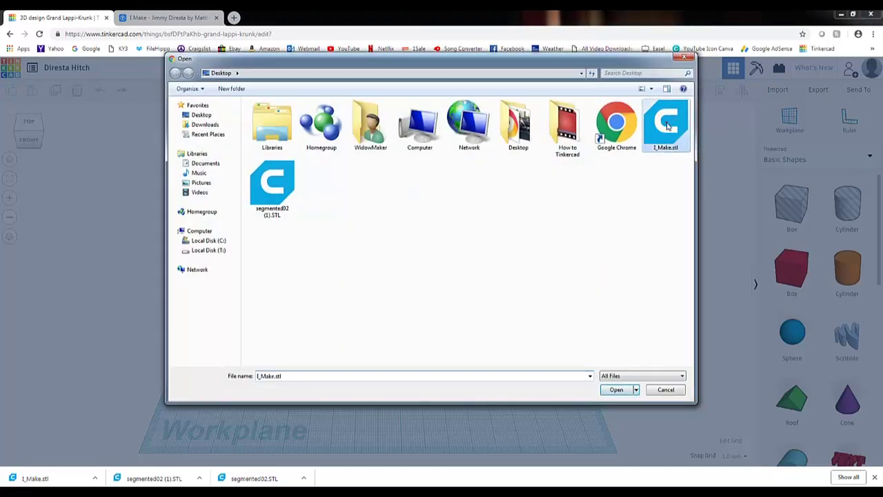
click(616, 390)
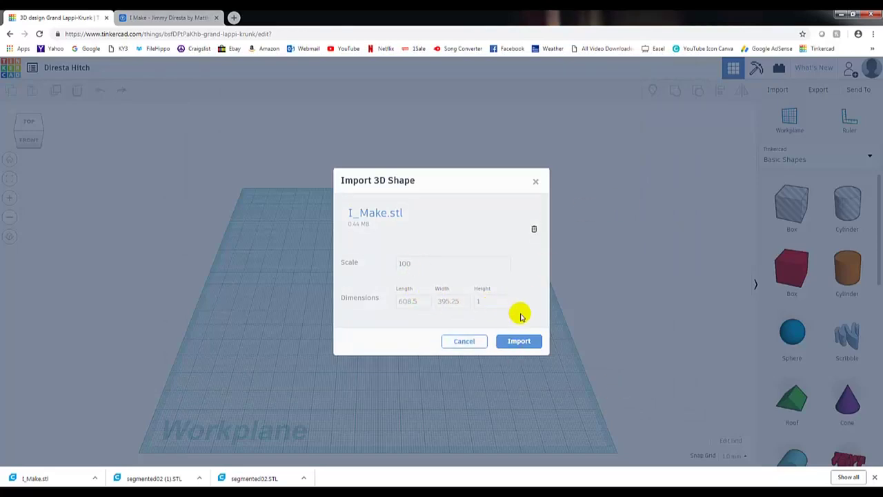
click(522, 341)
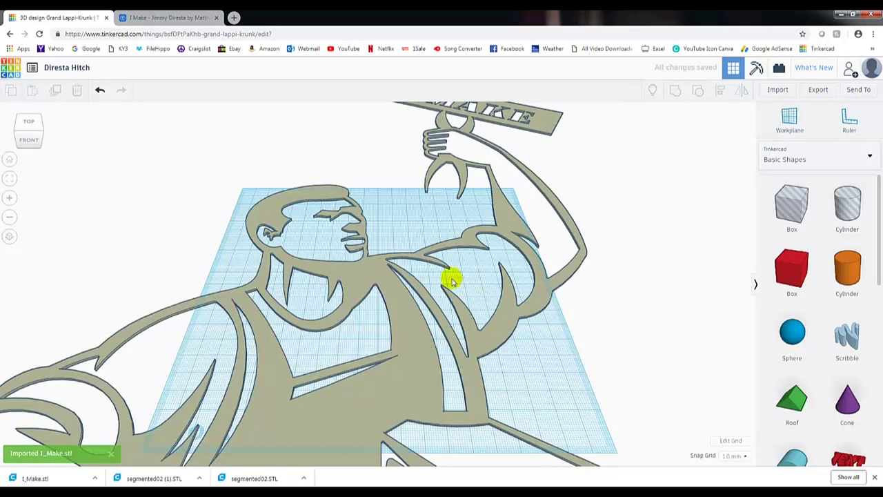
Shrink the imported I Make figure to about 67 by 104 mm and move it near the workplane's centre
scroll(451, 279, down, 5)
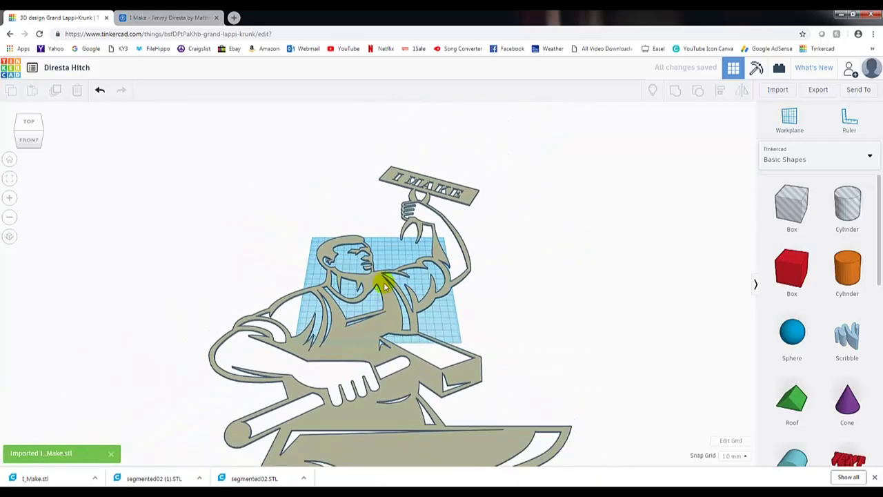
drag(384, 285, 388, 225)
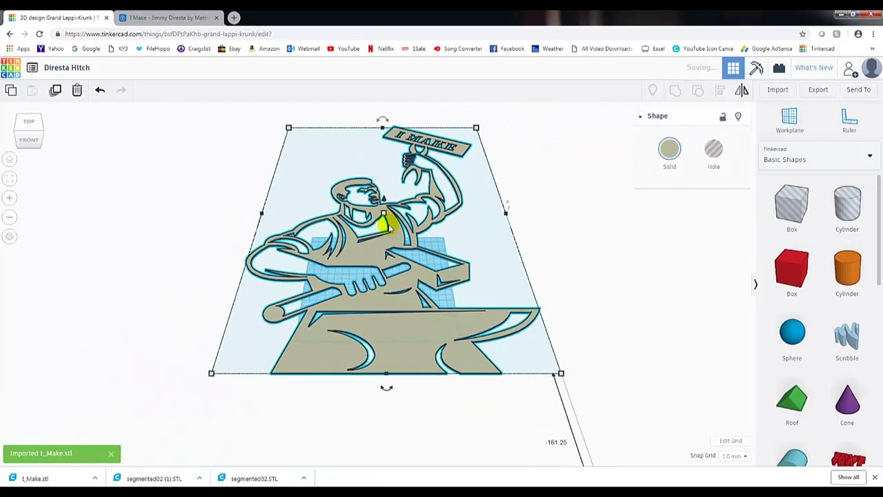
drag(559, 372, 346, 190)
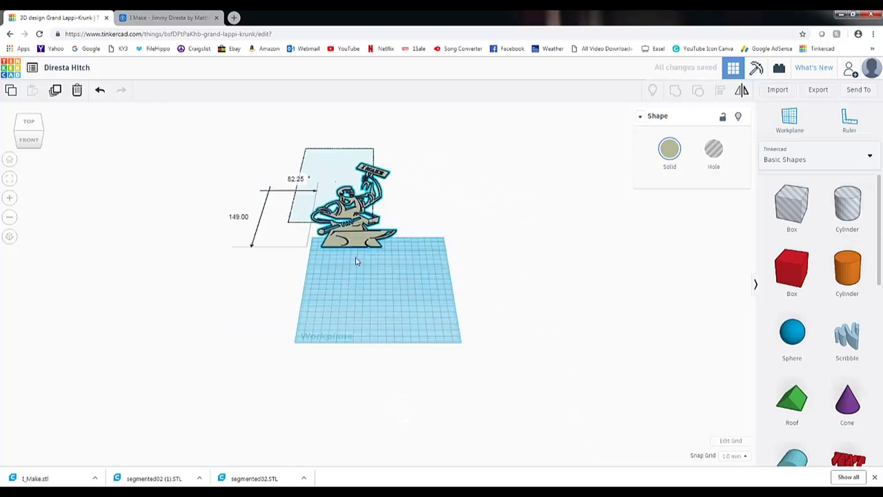
drag(356, 260, 372, 315)
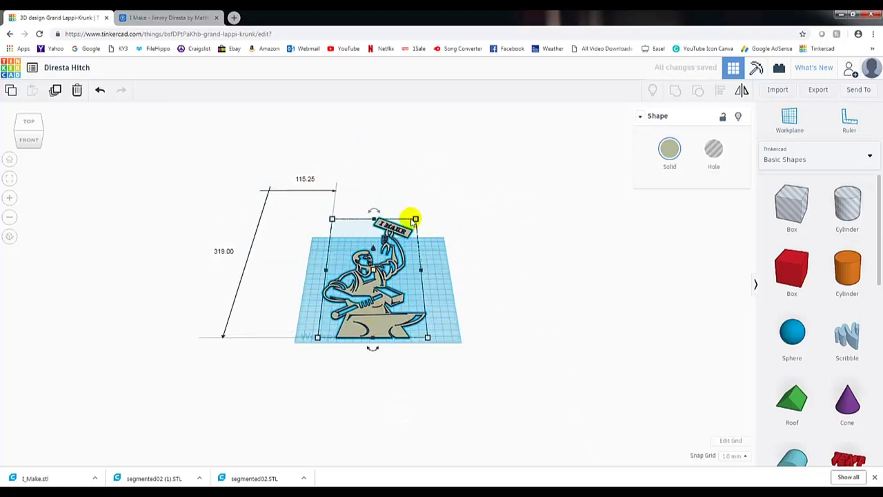
drag(416, 220, 415, 253)
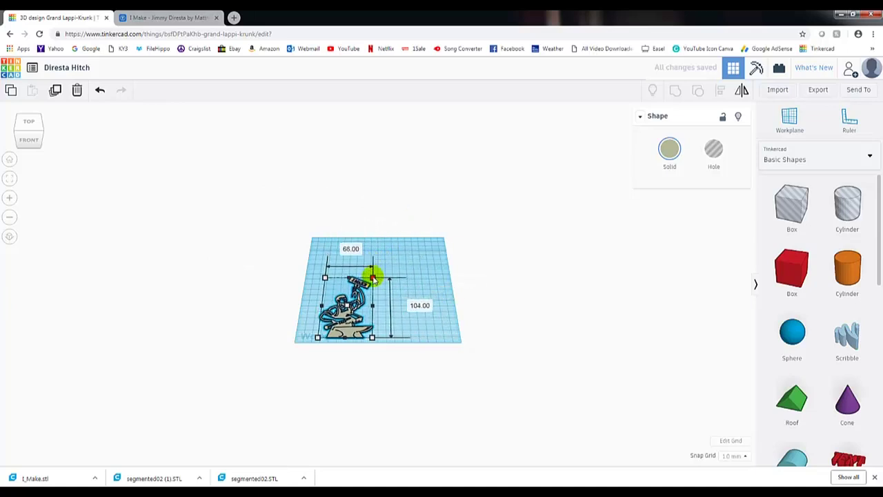
click(425, 267)
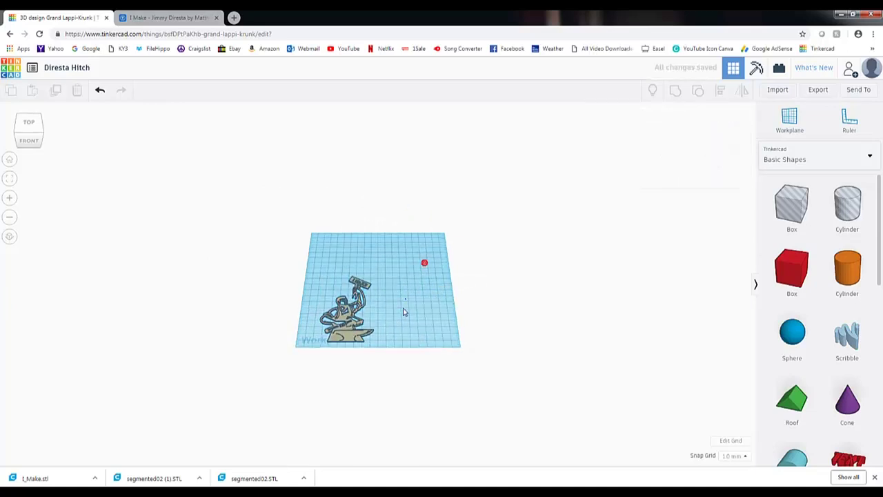
right_drag(423, 262, 343, 312)
click(370, 293)
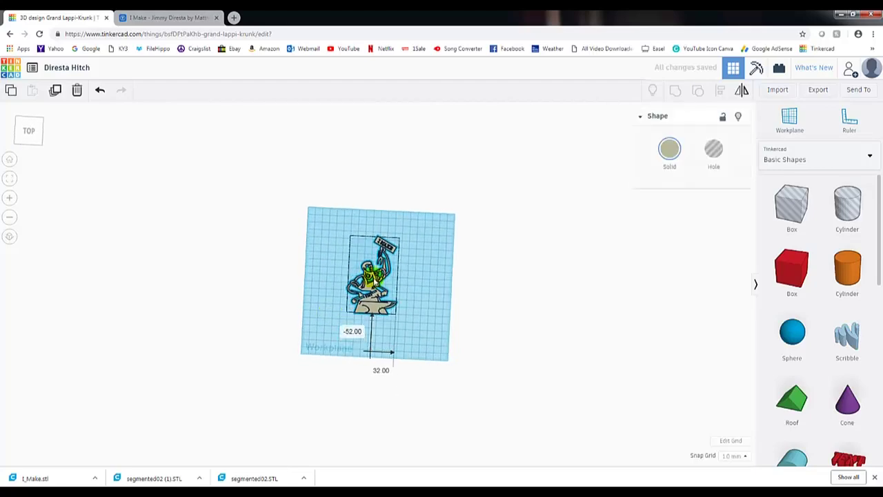
Place a ruler with its origin at the figure's centre and display the figure's dimensions
key(f)
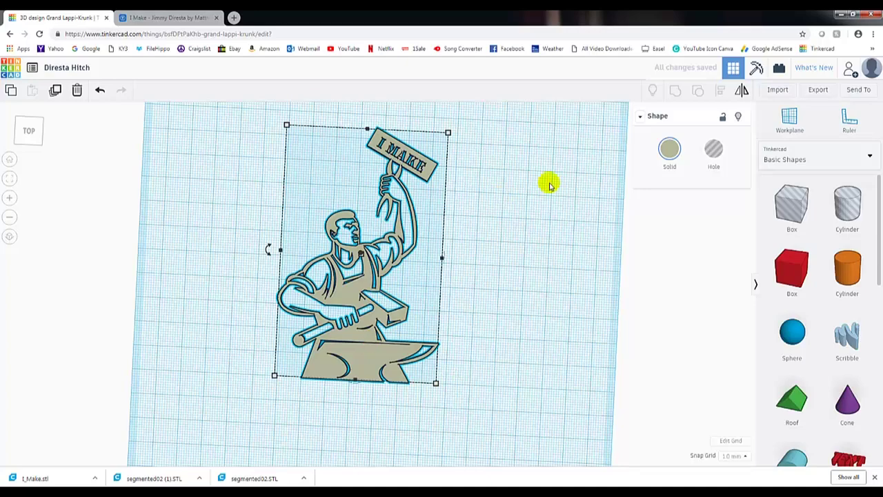
click(848, 118)
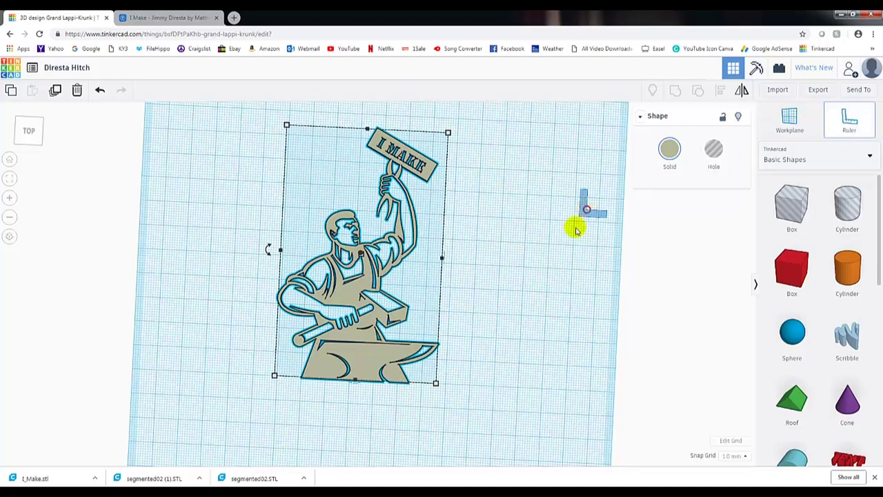
click(360, 248)
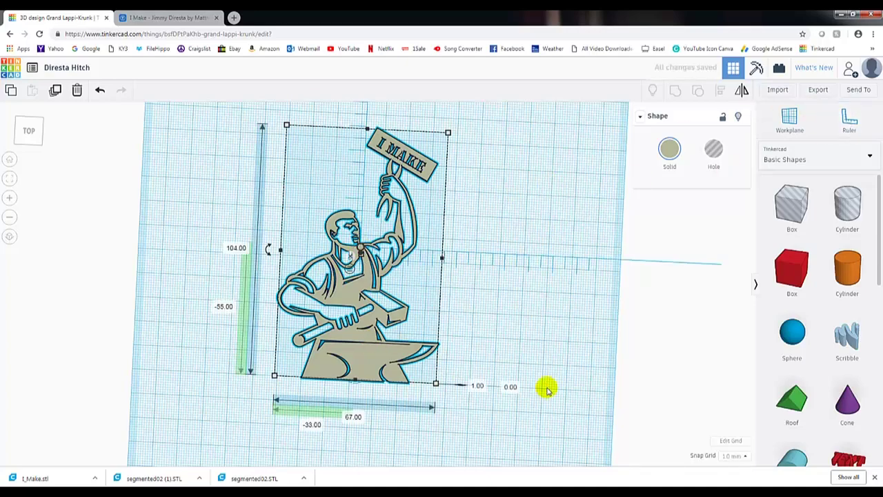
right_drag(547, 391, 573, 313)
click(304, 272)
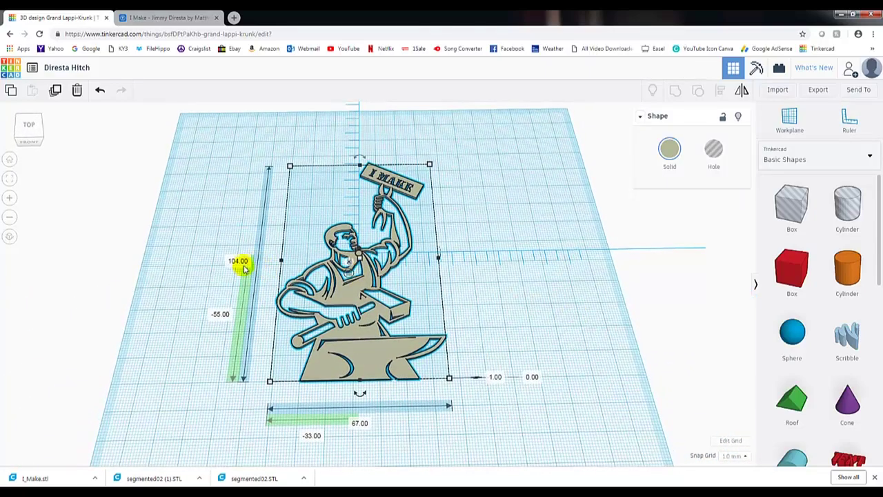
click(626, 353)
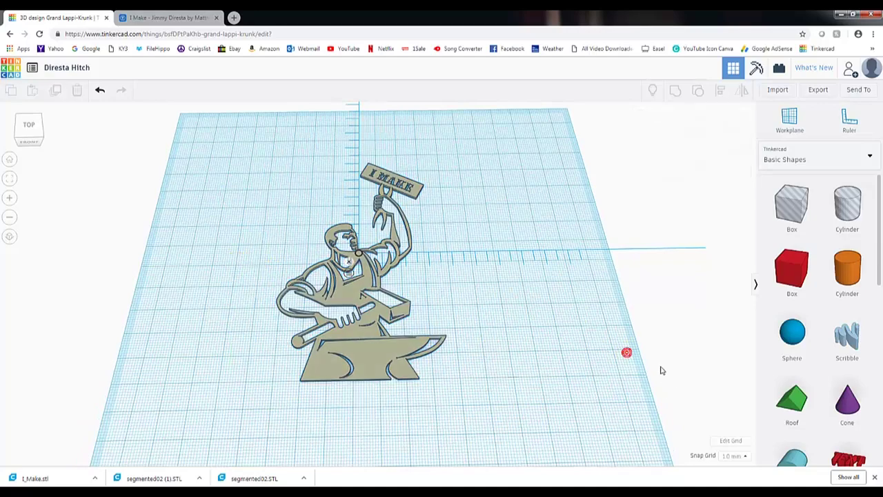
Change the workplane grid's units to inches
click(730, 441)
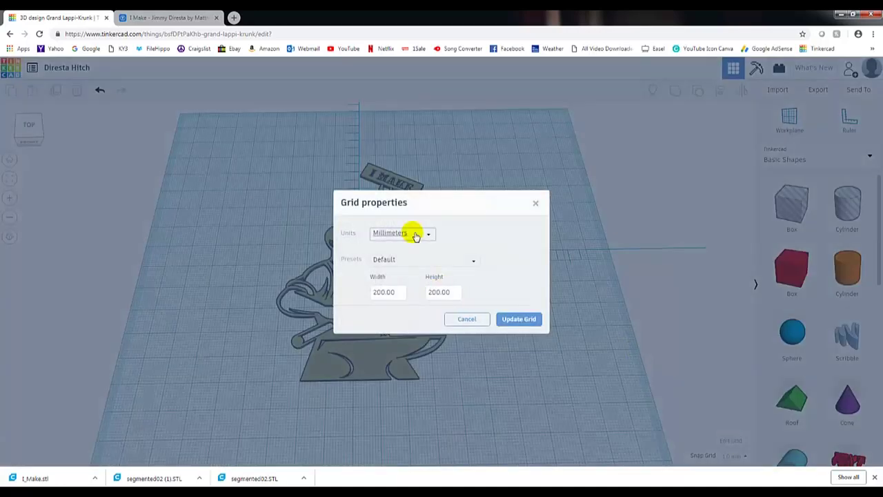
click(389, 260)
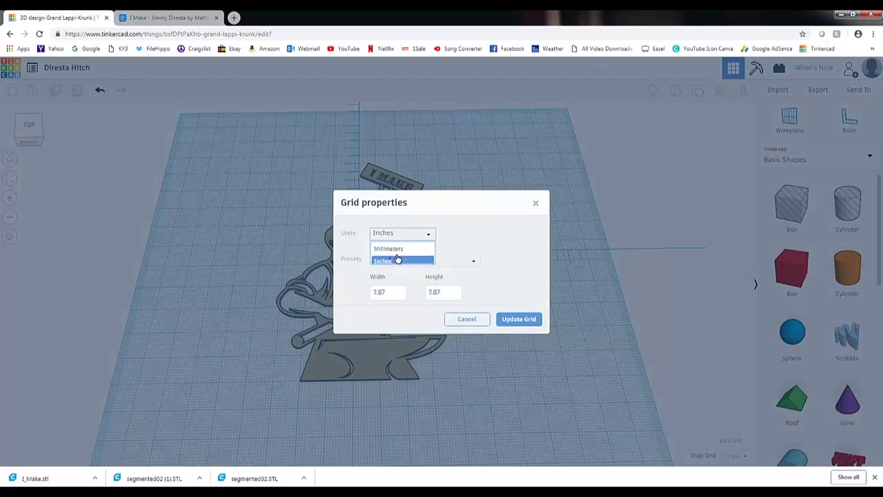
click(518, 320)
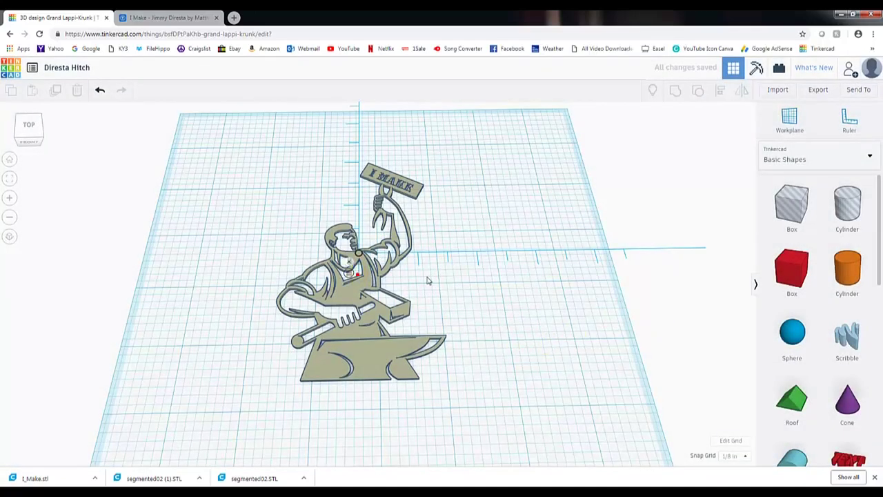
Set the figure's length to 6 in and stretch its width to about 3.9 in
click(315, 283)
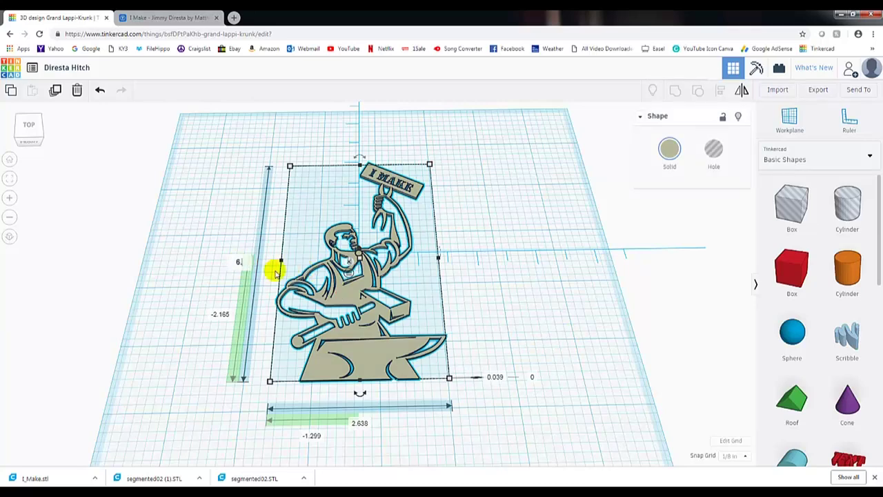
key(Return)
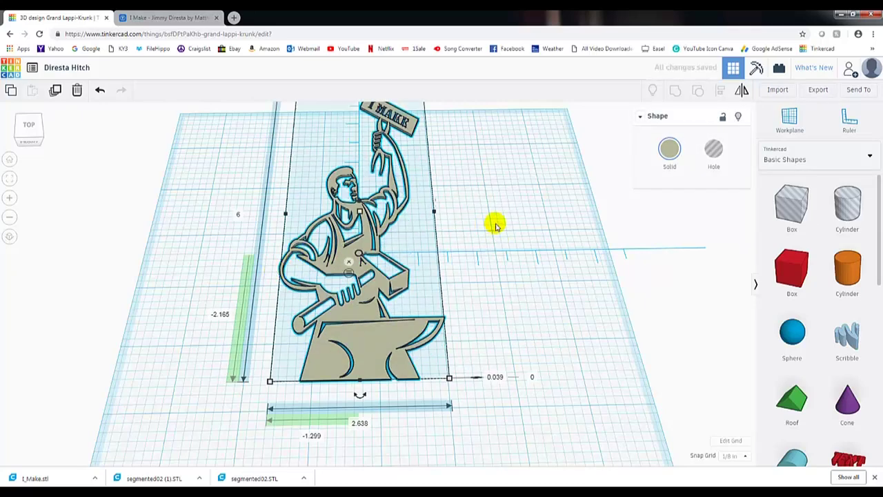
drag(444, 215, 504, 218)
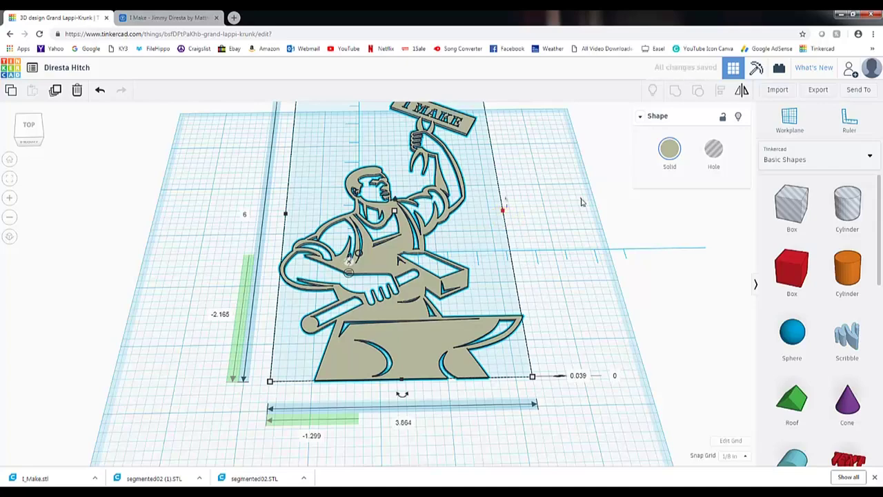
click(554, 217)
right_drag(554, 217, 481, 279)
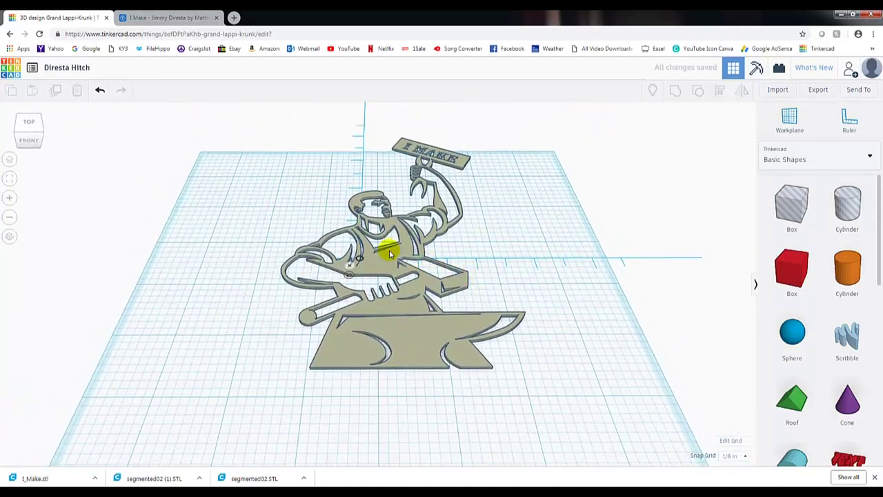
Move the I Make figure toward the front of the workplane and increase its thickness
drag(389, 246, 366, 307)
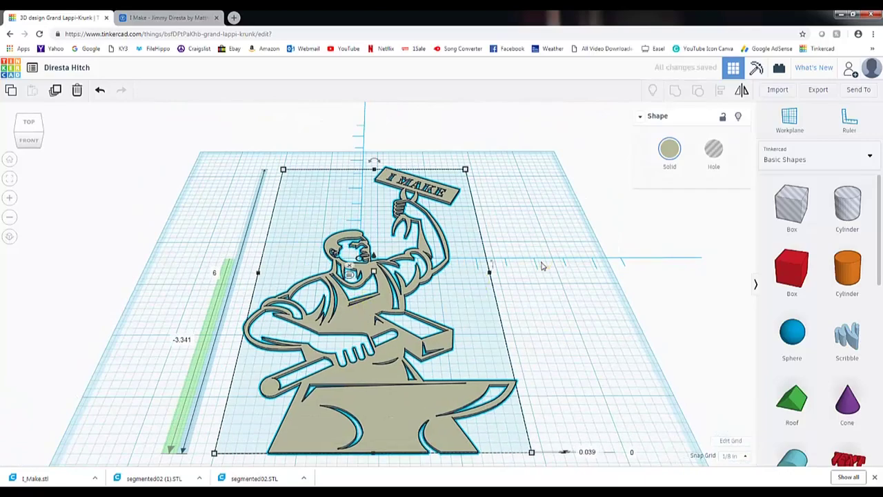
click(587, 339)
right_drag(587, 339, 447, 319)
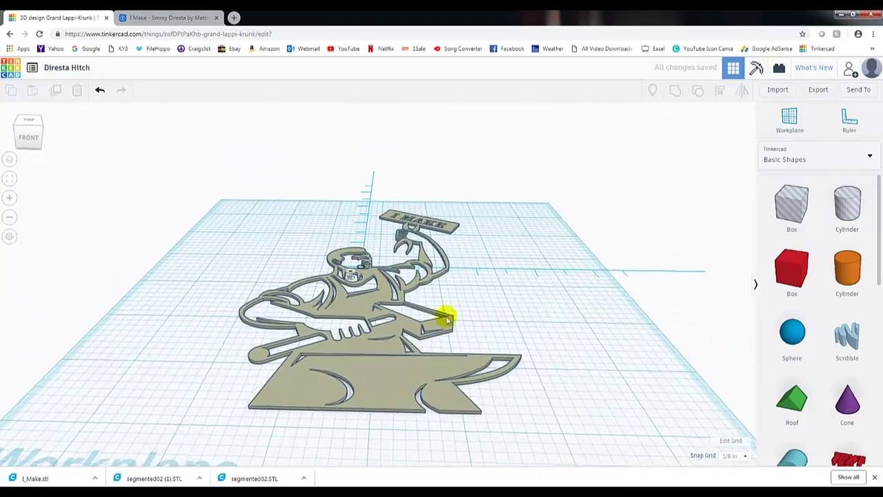
click(352, 311)
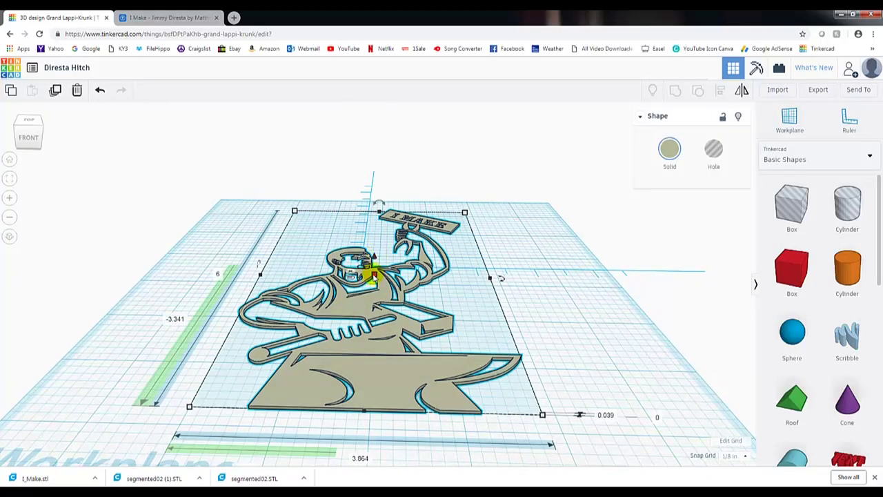
drag(373, 274, 373, 267)
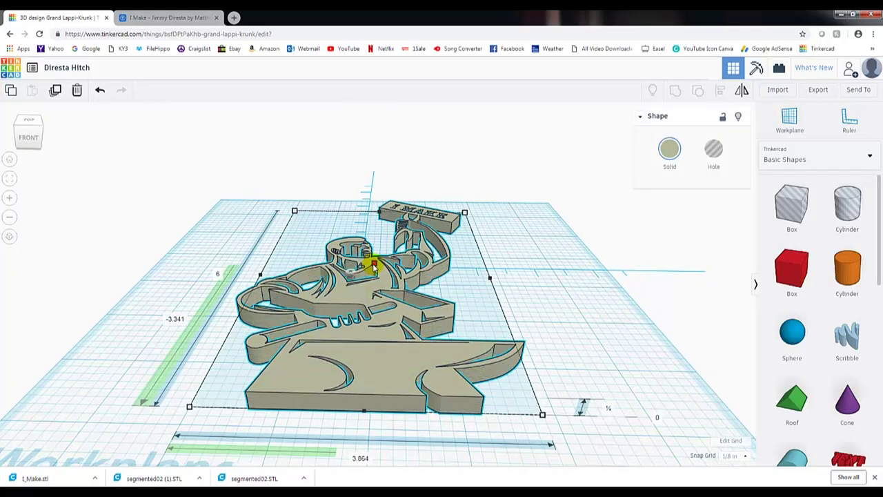
mouse_move(374, 263)
mouse_down()
mouse_move(365, 227)
mouse_move(367, 269)
mouse_up()
click(530, 257)
right_drag(528, 256, 407, 232)
click(505, 317)
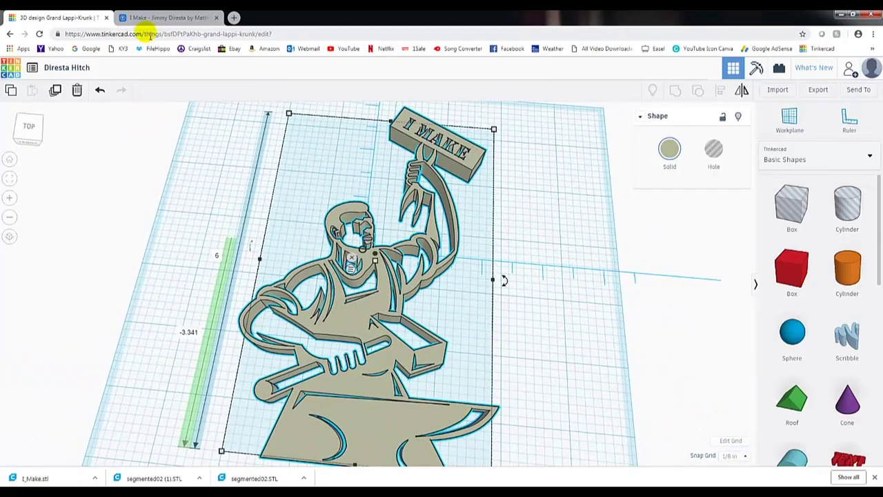
Switch to the Thingiverse page and search for "hitch"
click(165, 18)
scroll(575, 177, up, 6)
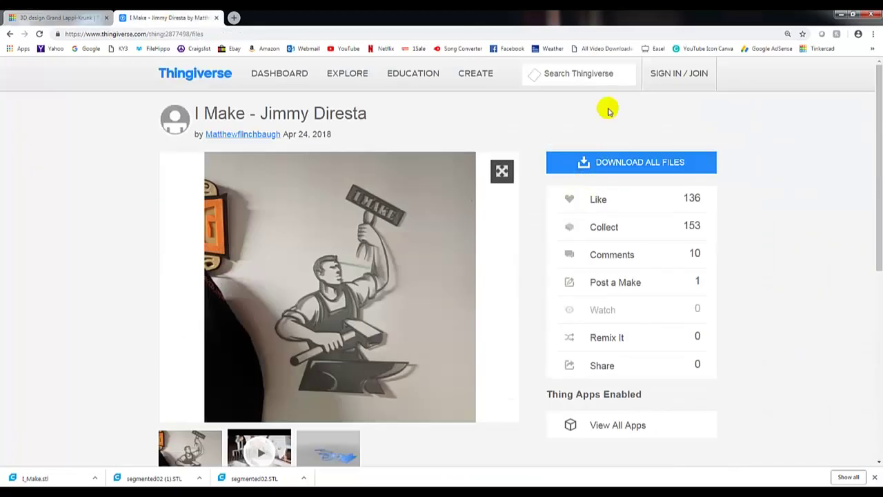
click(570, 74)
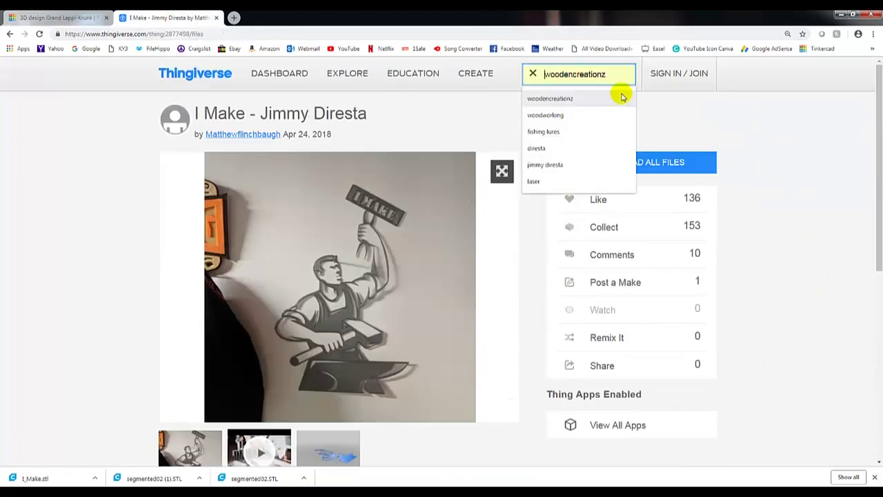
text(hitch)
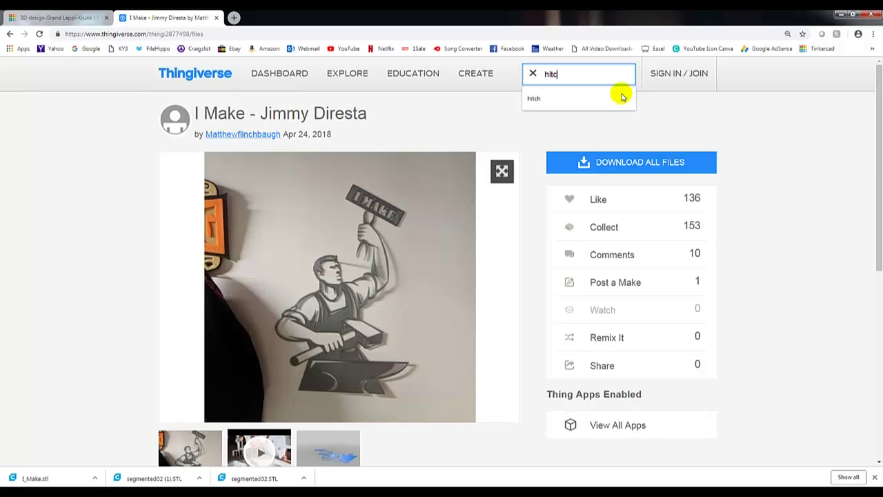
click(621, 98)
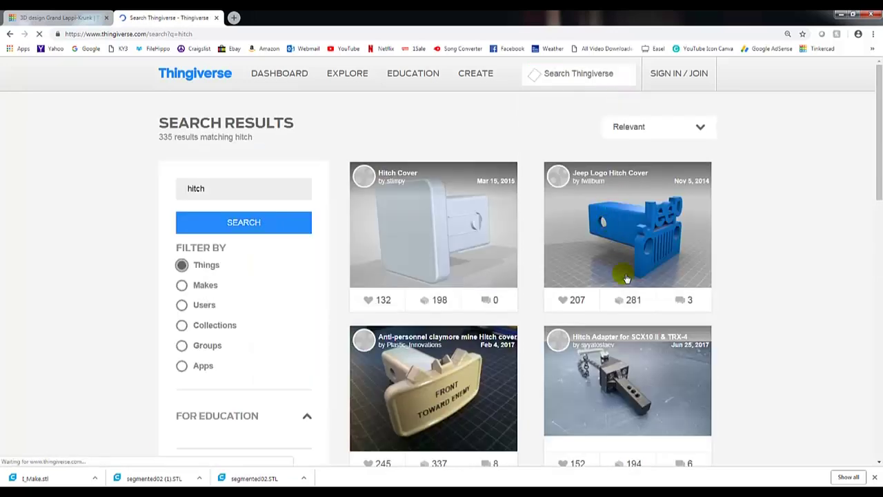
Browse the hitch search results and open the plain square Hitch Cover design
scroll(662, 290, down, 4)
scroll(655, 311, down, 7)
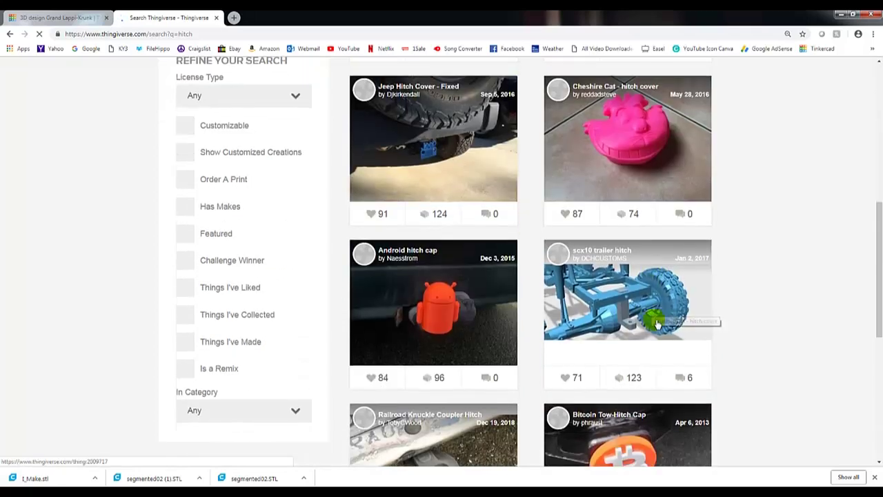
scroll(616, 364, up, 11)
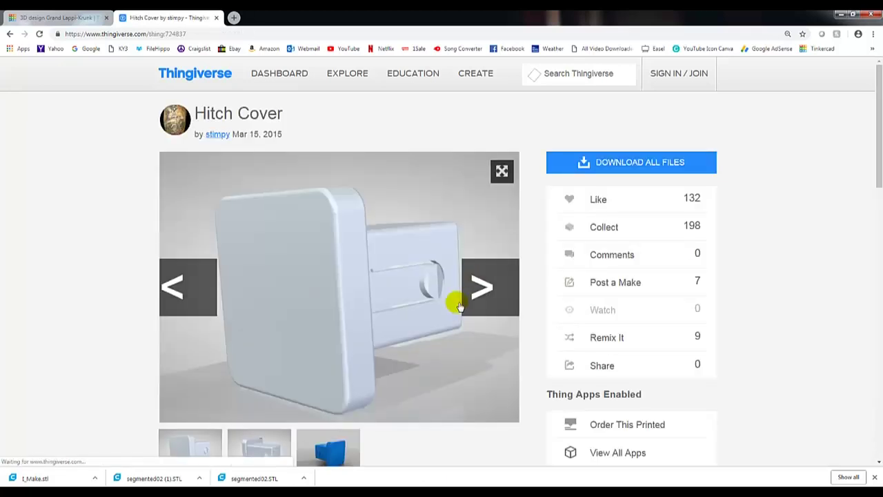
Check the Hitch Cover's blue model preview and summary, and download its Hitch.stl file
scroll(462, 349, down, 1)
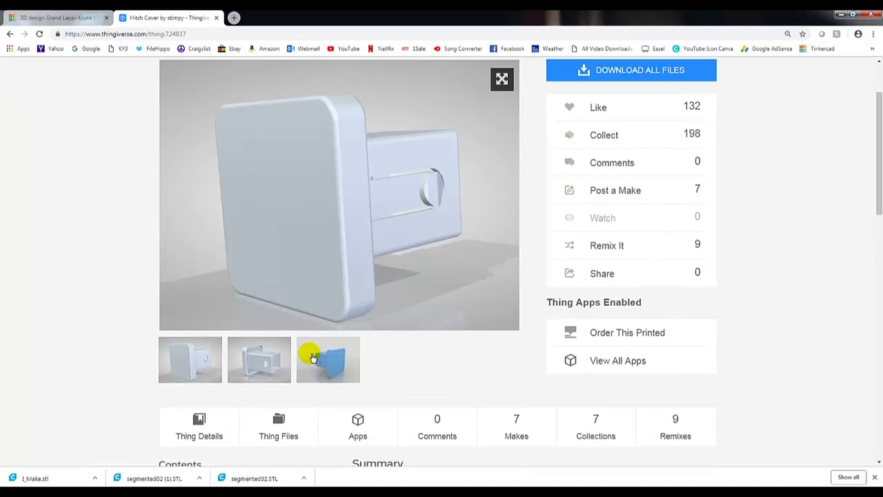
click(353, 357)
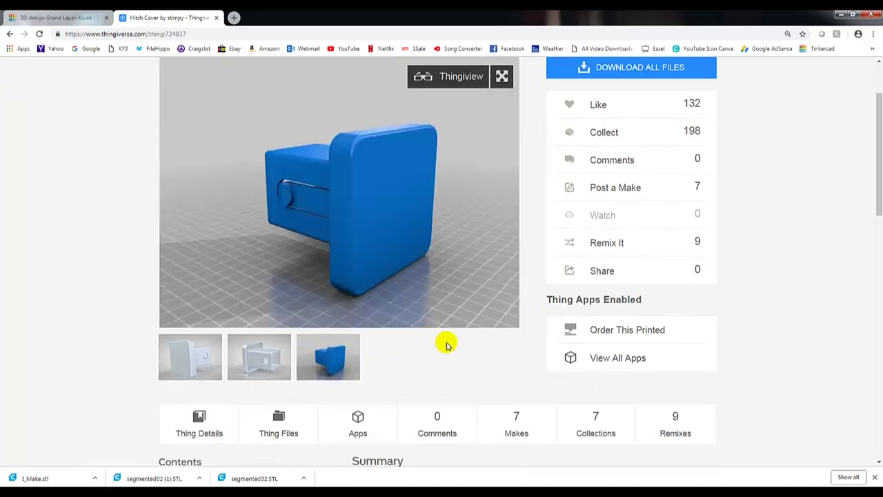
scroll(427, 347, down, 3)
scroll(396, 216, down, 4)
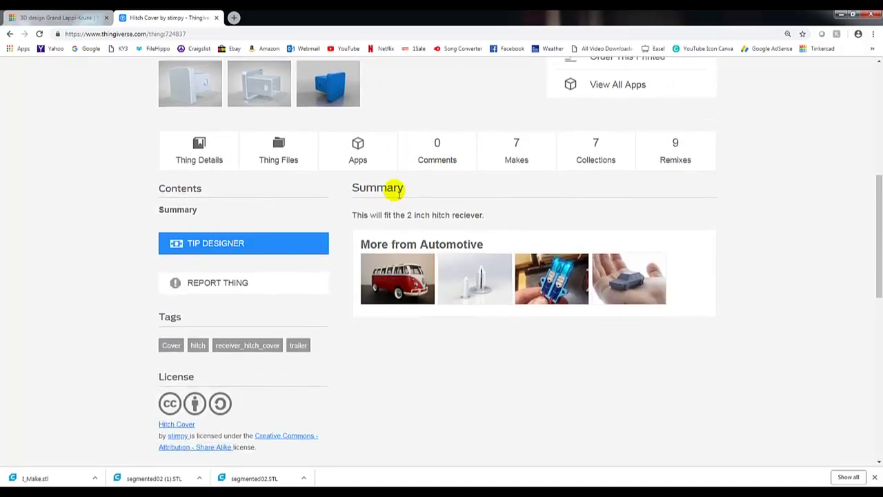
scroll(311, 158, up, 2)
click(279, 68)
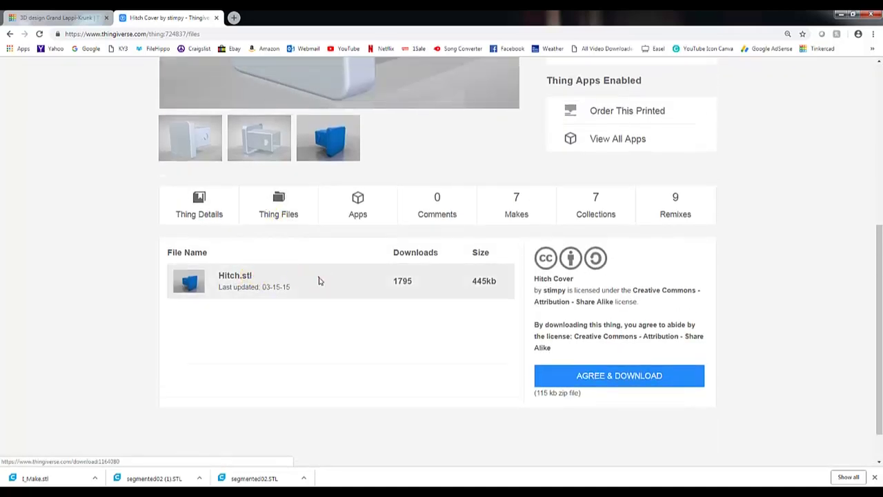
click(319, 281)
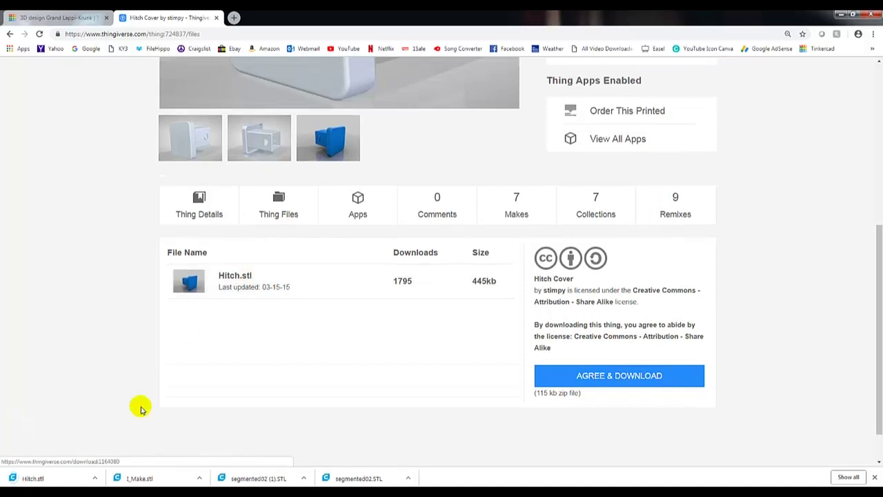
Copy Hitch.stl from the Downloads folder and paste it onto the desktop
click(94, 477)
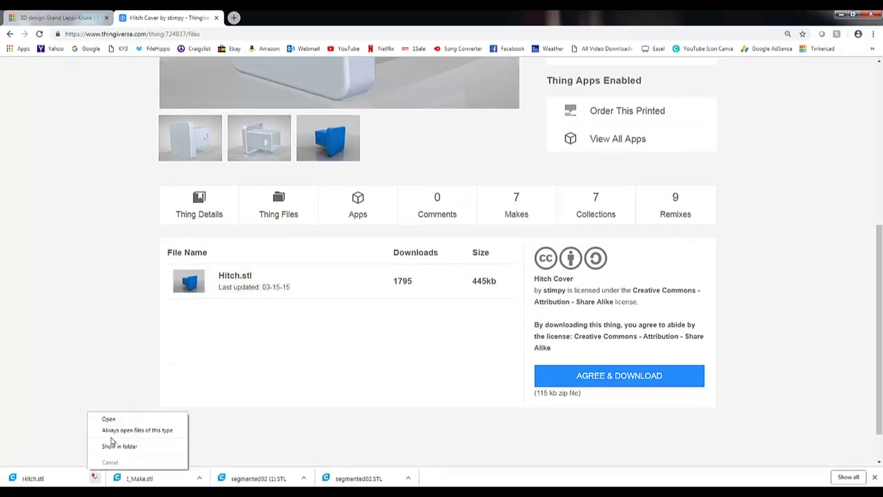
click(117, 446)
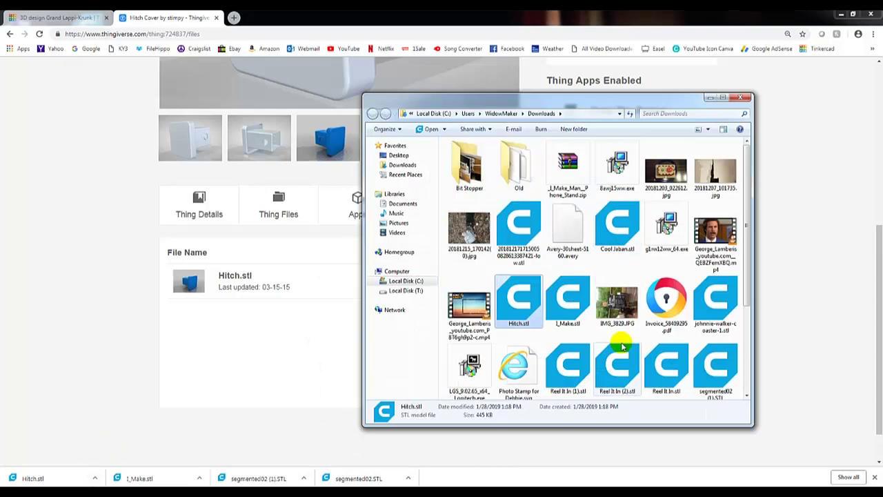
right_click(516, 298)
click(545, 246)
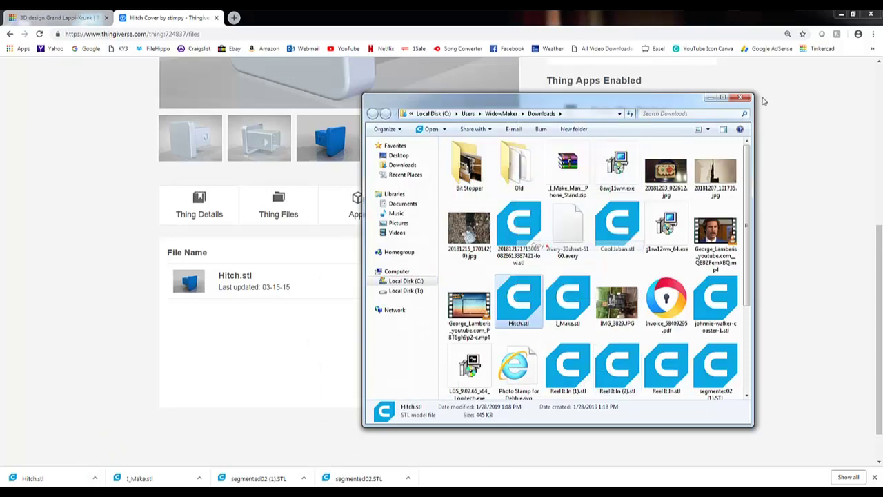
click(741, 99)
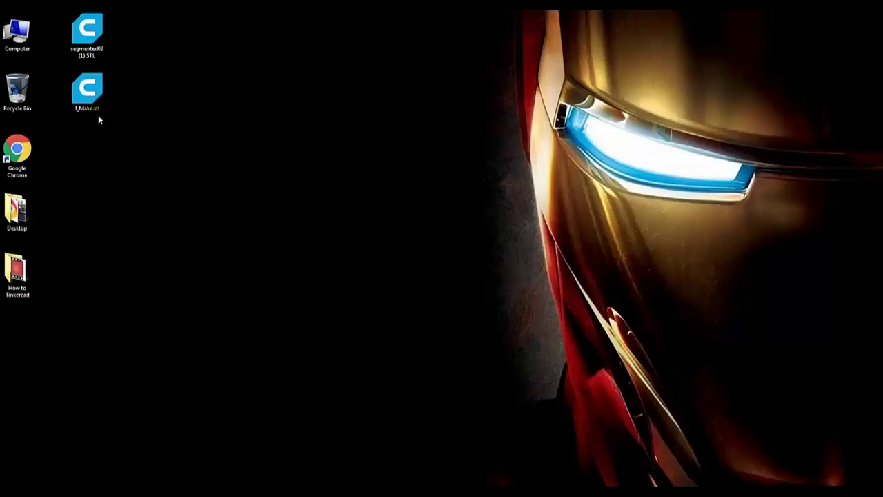
right_click(89, 129)
click(112, 182)
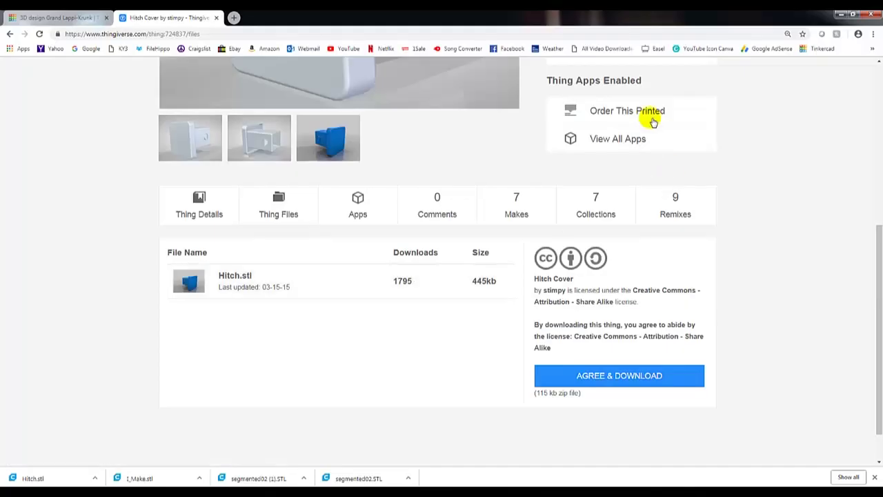
Switch back to Tinkercad and import Hitch.stl from the desktop into the Diresta Hitch design
click(55, 18)
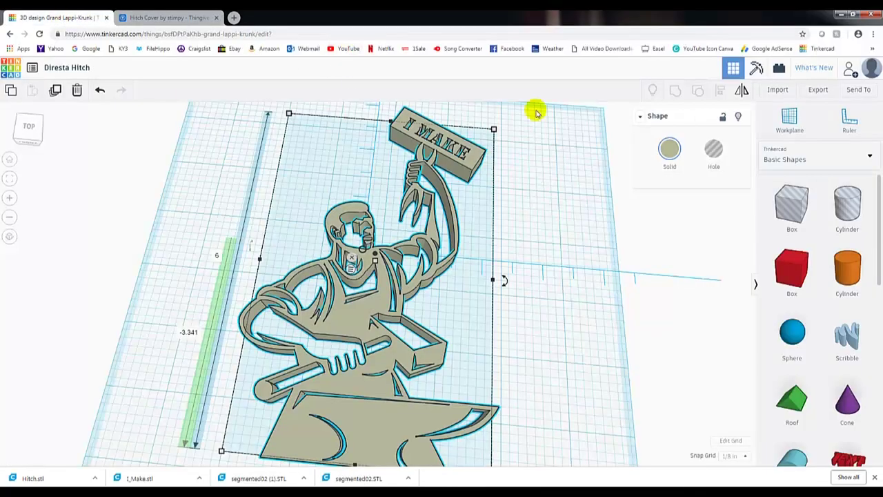
click(777, 90)
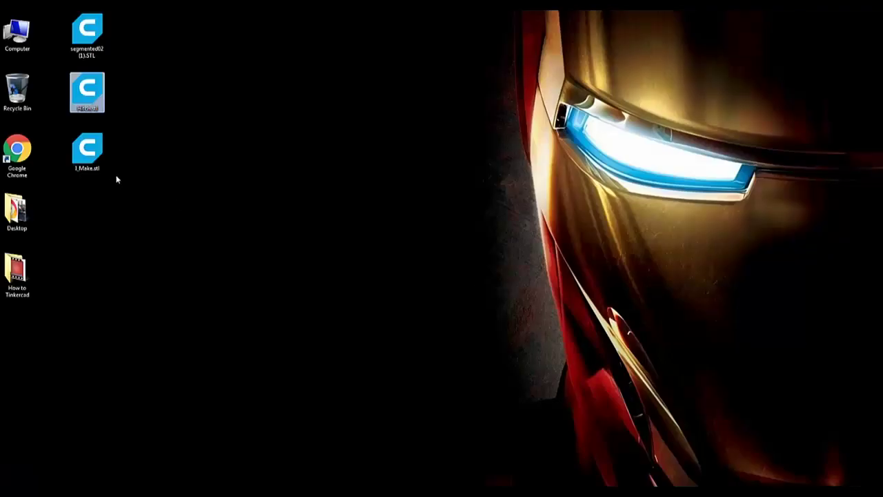
click(85, 111)
drag(85, 98, 471, 230)
click(517, 339)
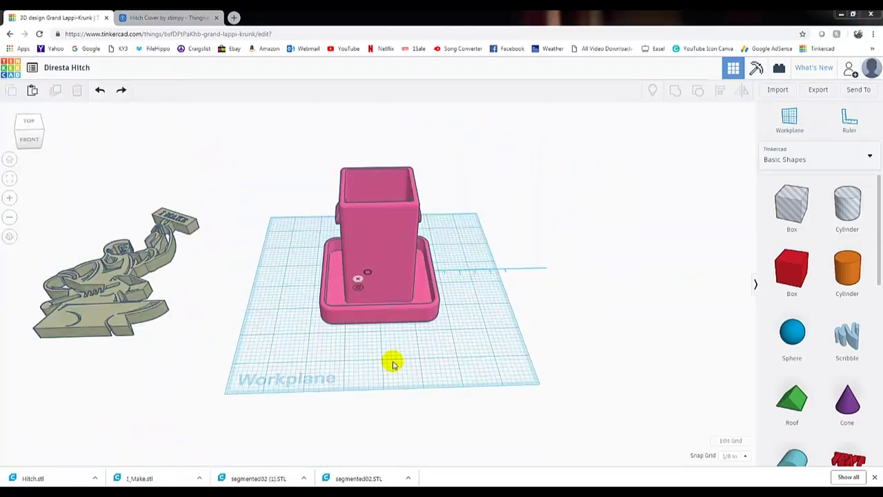
Place a hole box 1 in wide and 2 in tall over the hitch cover's right flange and group them to cut it away
right_drag(412, 359, 397, 328)
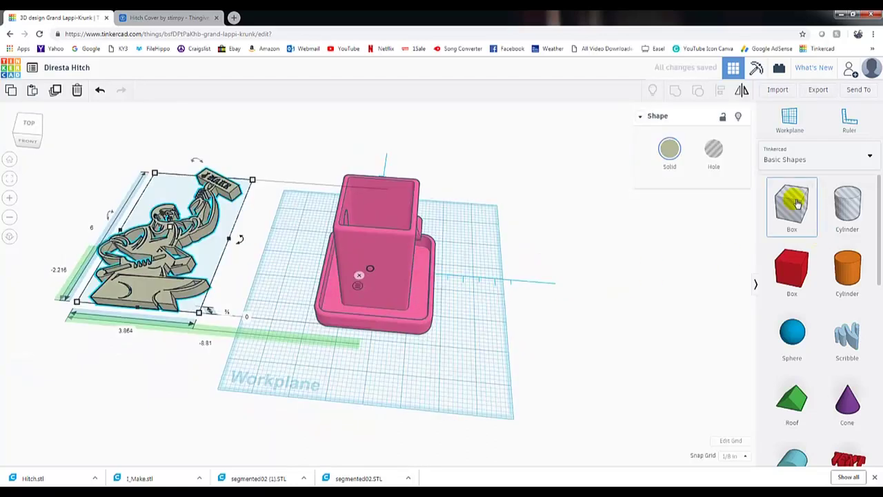
drag(789, 201, 475, 257)
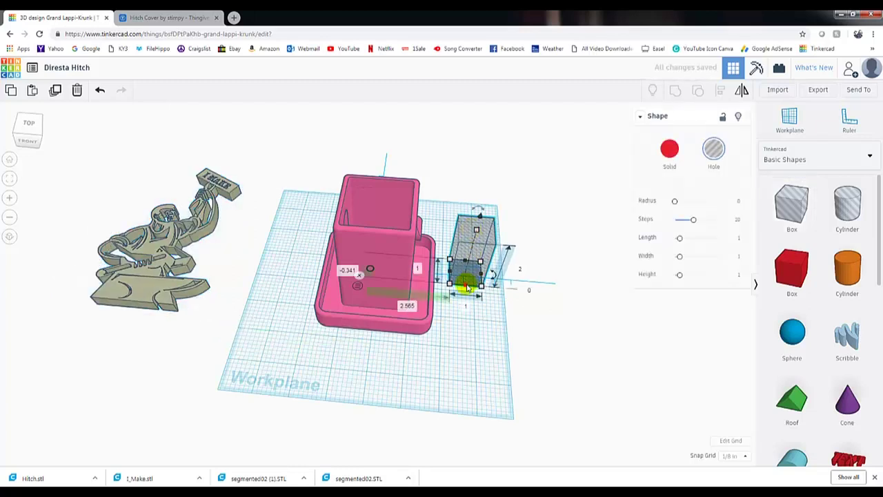
drag(467, 287, 434, 284)
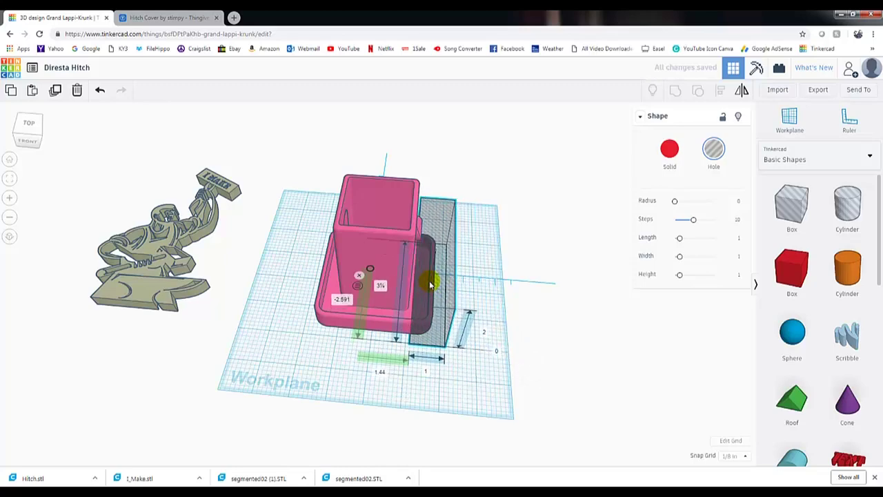
right_drag(523, 247, 449, 348)
Cut away the hitch cover's front and back flanges by grouping it with 1 in deep hole boxes placed across them
drag(449, 348, 422, 284)
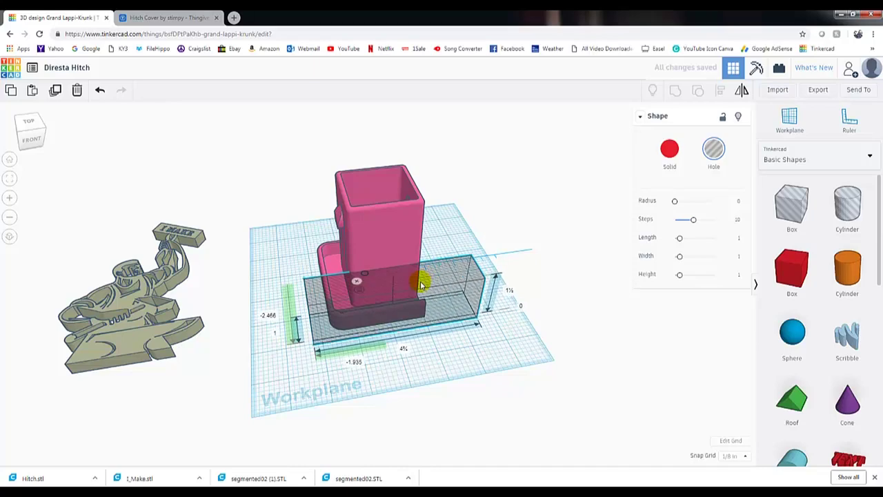
right_drag(680, 90, 324, 256)
drag(473, 360, 506, 365)
click(342, 280)
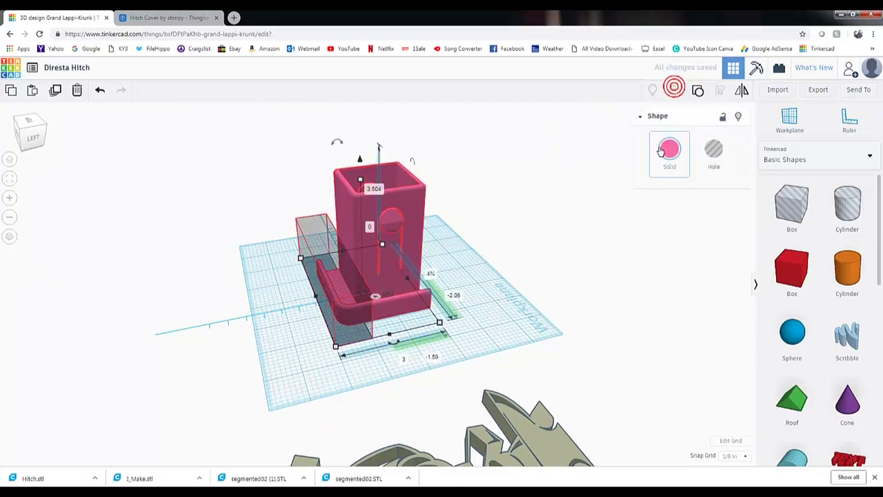
Position a 1 in wide hole box over the remaining left flange and group it with the hitch cover to remove the flange
click(414, 331)
drag(414, 331, 427, 292)
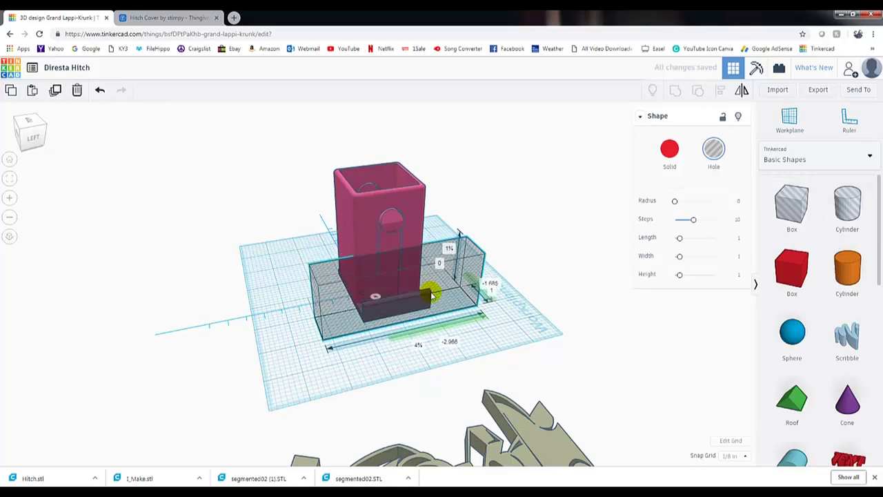
drag(511, 358, 331, 172)
right_drag(331, 173, 366, 272)
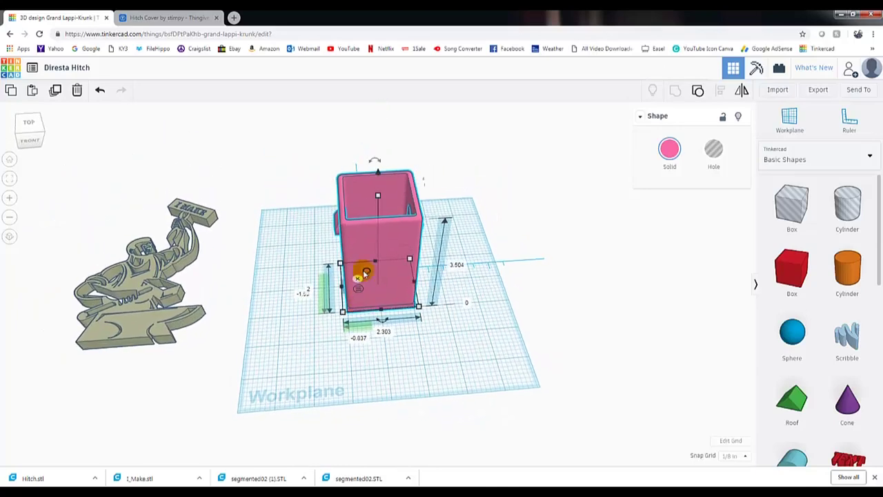
Flip the hitch tube 180° so its closed end faces up and lower it to 1½ in below the workplane
right_drag(427, 358, 407, 245)
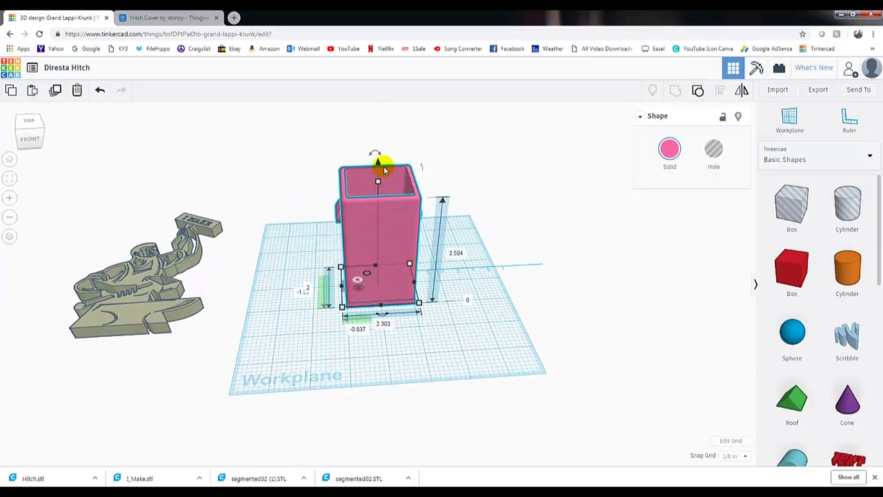
drag(377, 161, 376, 291)
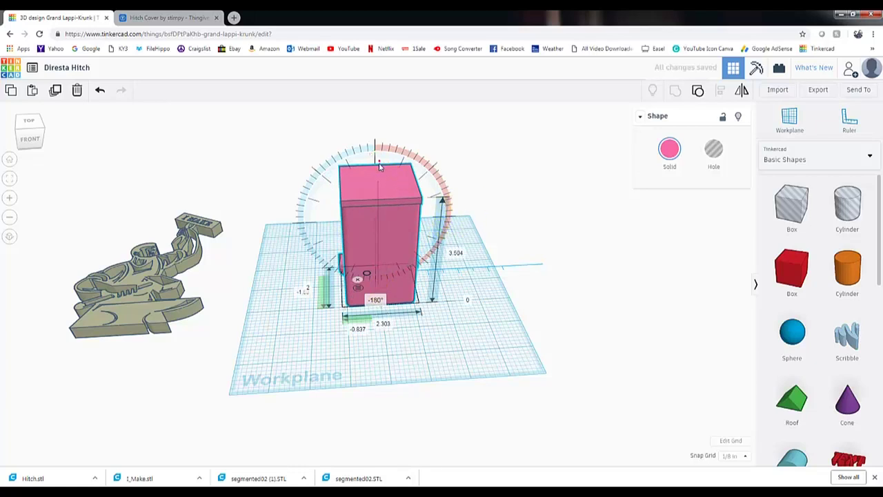
drag(379, 166, 375, 221)
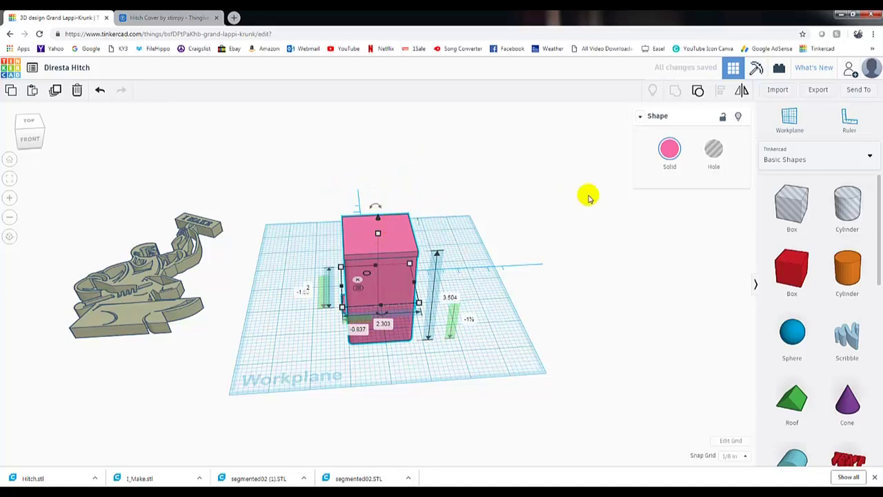
Color the hitch tube red and the I Make figure green
click(671, 151)
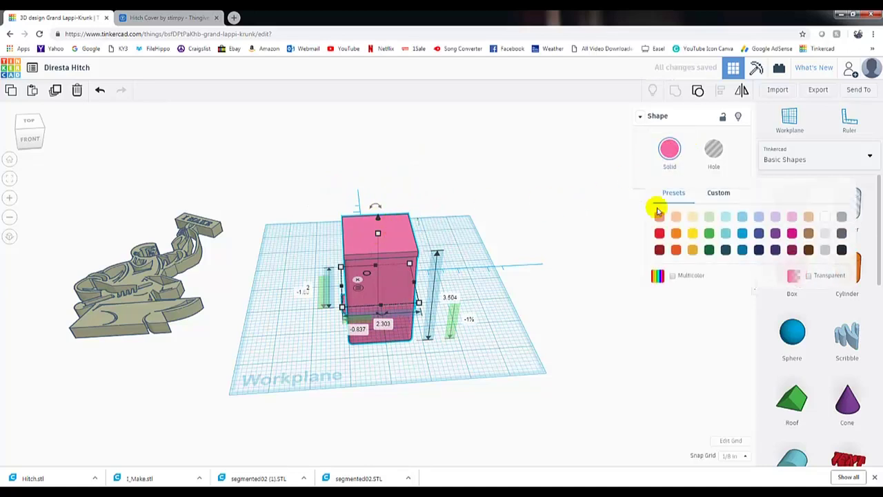
click(659, 233)
click(145, 279)
click(671, 151)
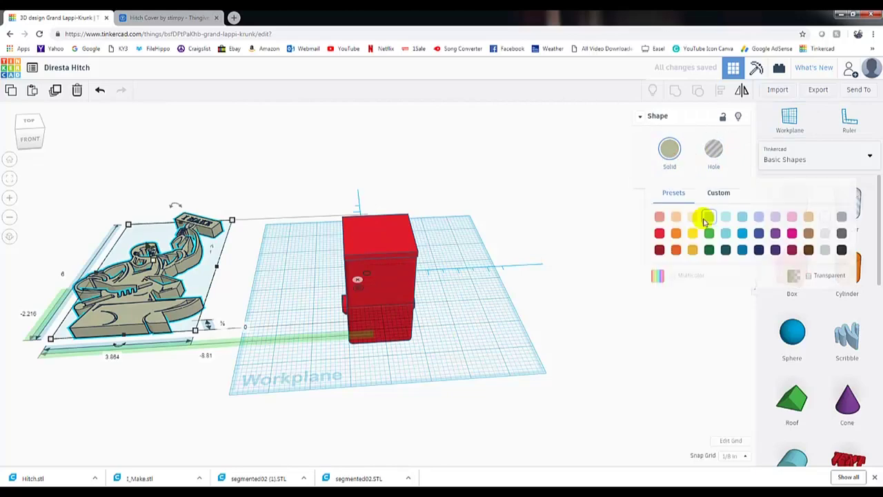
click(708, 232)
Raise the green figure above the workplane, test its placement over the hitch tube, and move it back aside
drag(144, 279, 354, 265)
right_drag(354, 265, 398, 272)
click(669, 149)
click(659, 233)
key(ctrl+z)
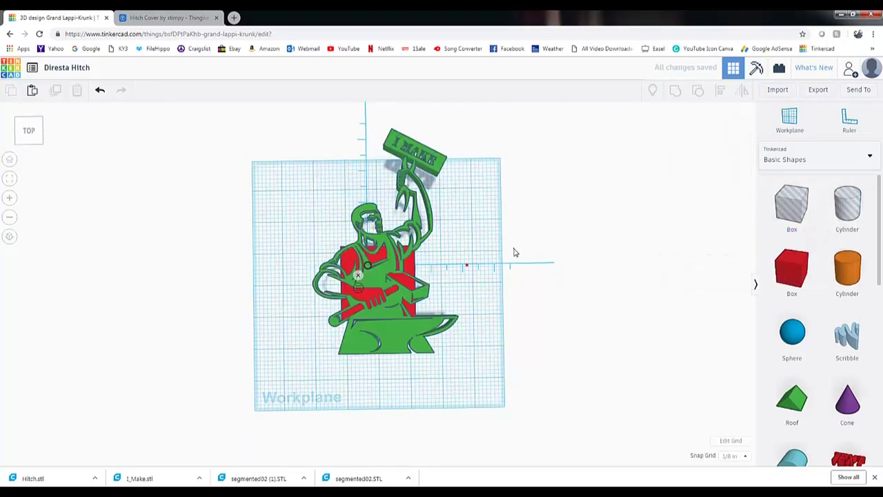
right_drag(514, 251, 230, 238)
drag(230, 238, 135, 242)
click(381, 203)
click(543, 250)
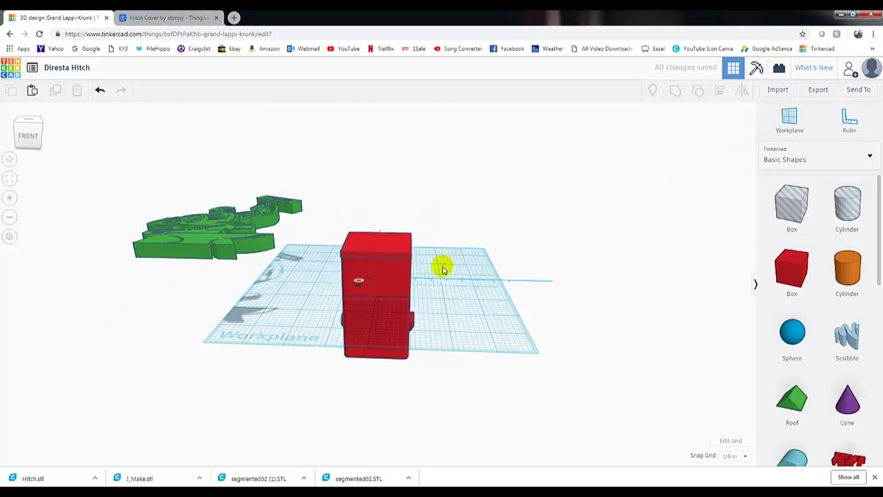
Cut off the hitch tube's closed upper end by placing a raised hole box across it and grouping the two
mouse_move(442, 269)
right_down()
mouse_move(419, 290)
mouse_move(441, 262)
right_up()
drag(798, 205, 511, 261)
drag(486, 312, 379, 150)
right_drag(418, 304, 380, 179)
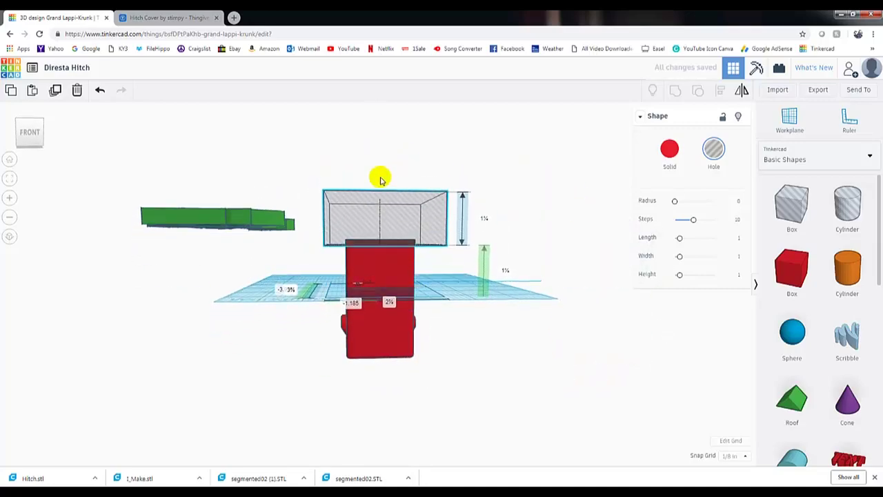
scroll(379, 180, up, 3)
click(675, 90)
Move the green figure onto the upper end of the trimmed hitch tube
right_drag(483, 207, 85, 188)
drag(84, 187, 424, 154)
right_drag(424, 154, 476, 241)
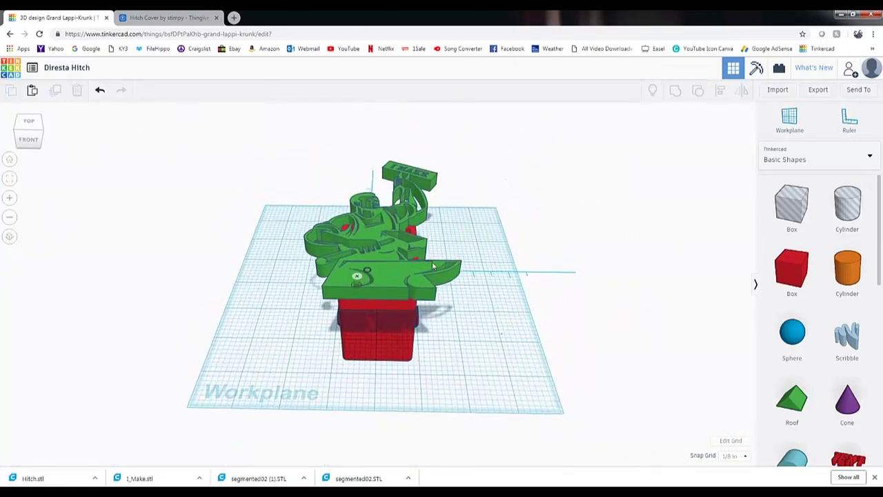
Group the figure and hitch tube into one shape and color it red
drag(501, 334, 252, 137)
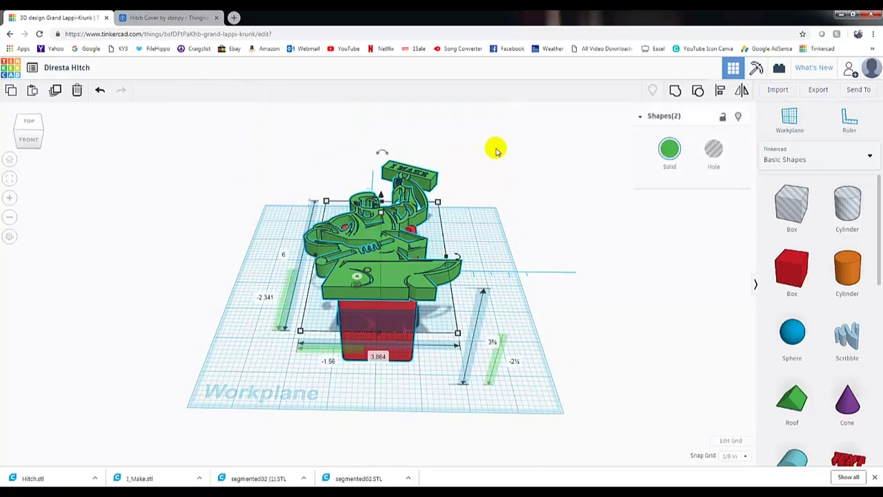
click(675, 89)
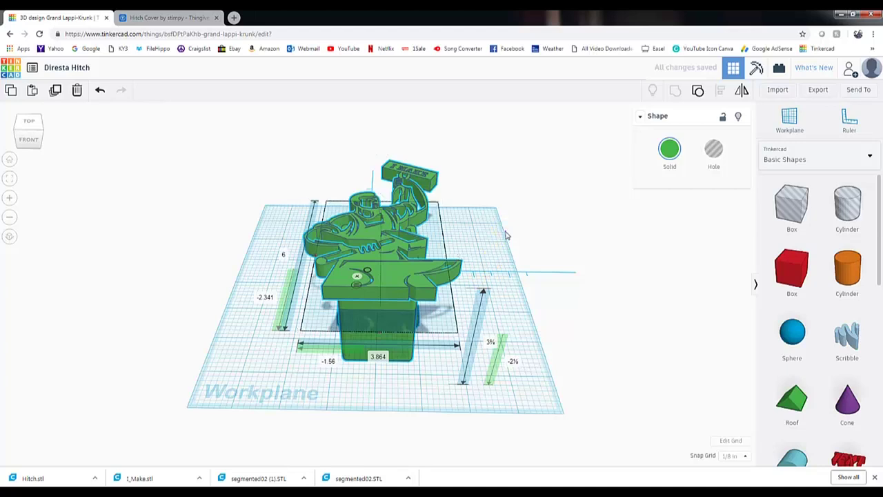
click(668, 150)
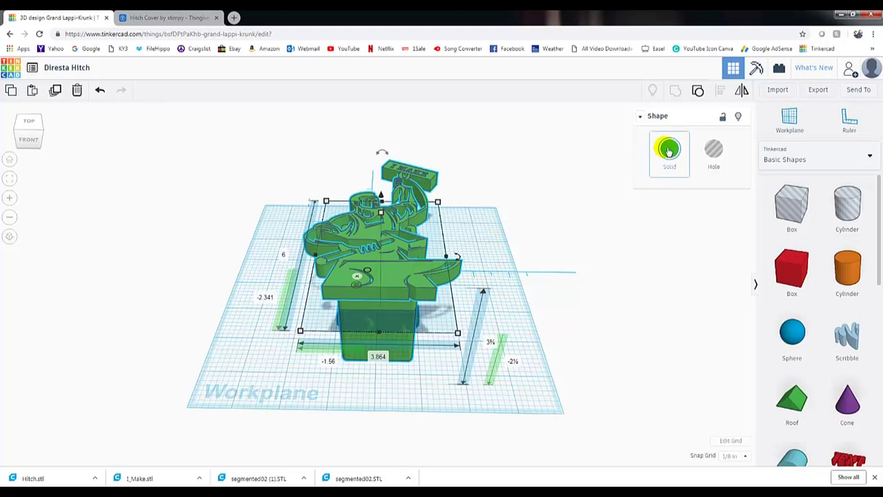
click(659, 234)
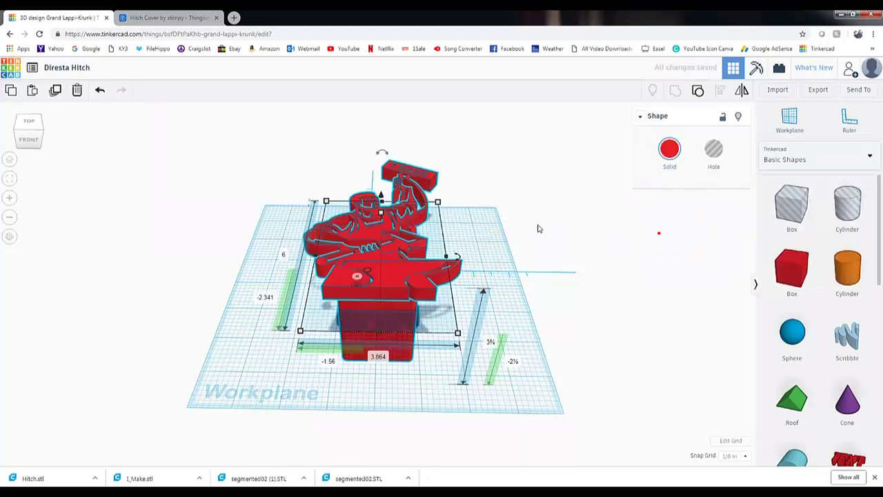
Flip the combined hitch cover 180° so the tube opens upward, and raise it to sit on the workplane
right_drag(504, 255, 233, 203)
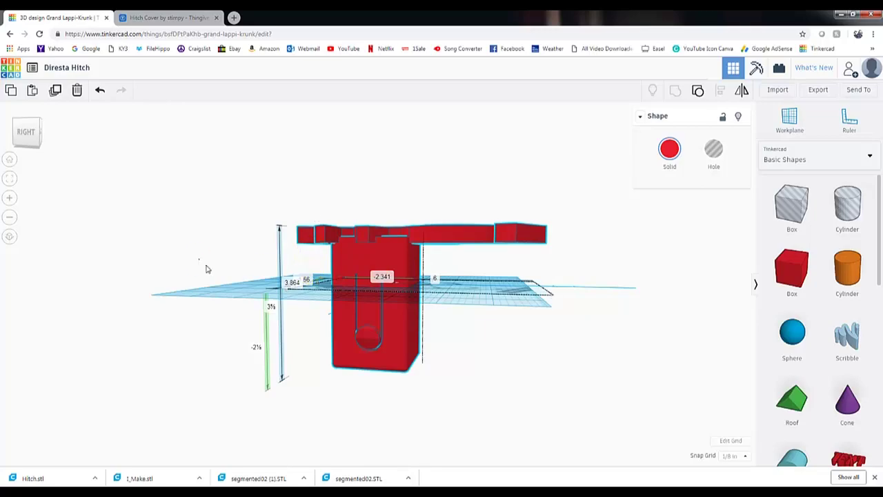
right_drag(206, 269, 423, 290)
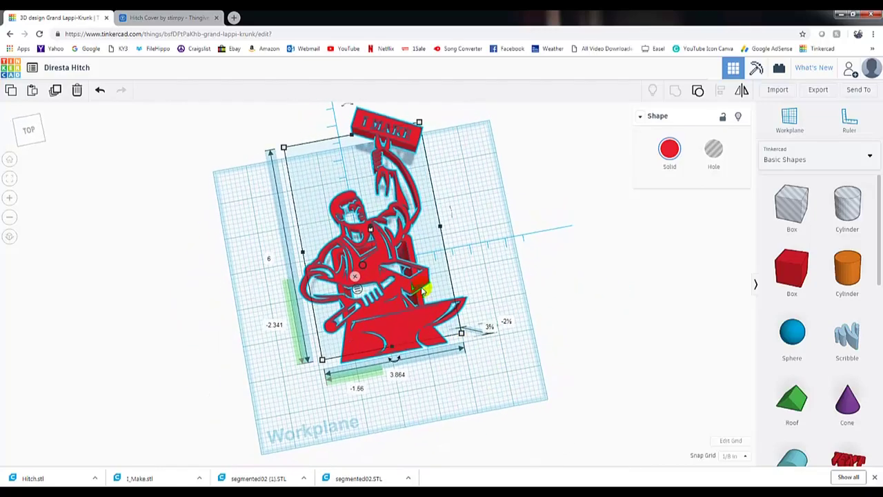
right_drag(483, 240, 402, 213)
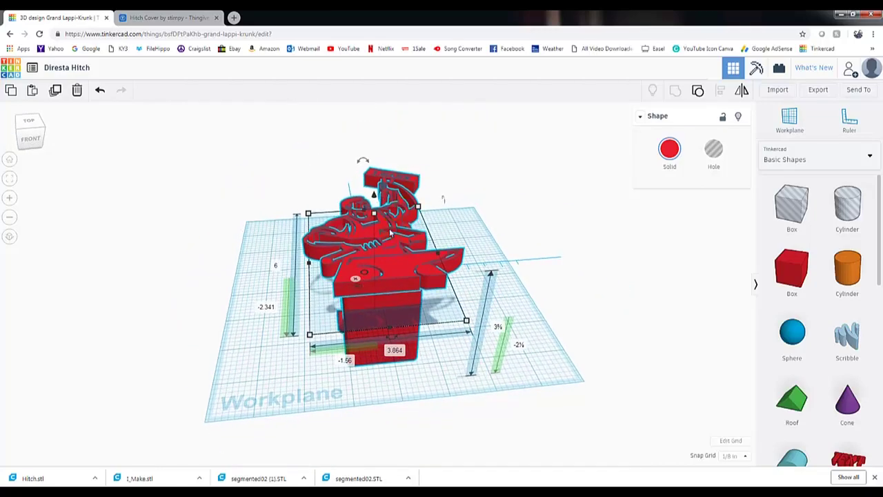
drag(360, 160, 363, 343)
click(552, 225)
right_drag(552, 224, 365, 215)
click(394, 250)
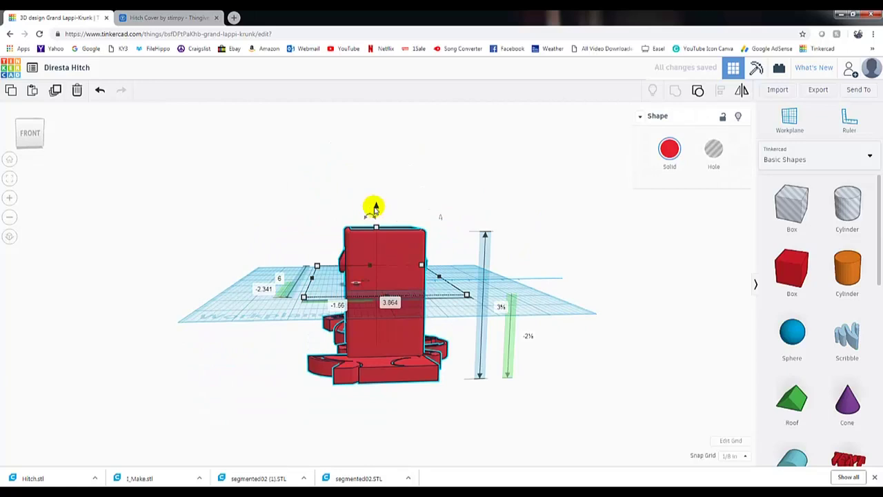
drag(375, 208, 378, 131)
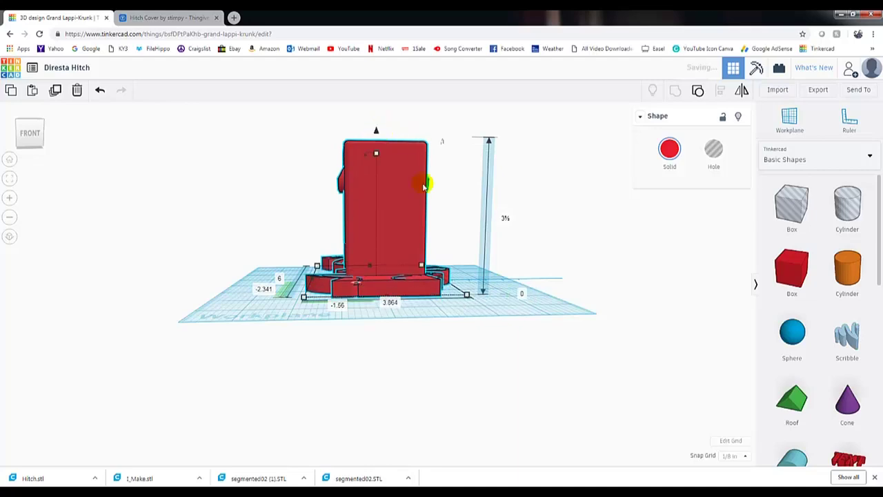
Move the hitch cover about 1 in toward the front of the workplane
click(570, 230)
right_drag(571, 211, 386, 388)
drag(386, 273, 391, 307)
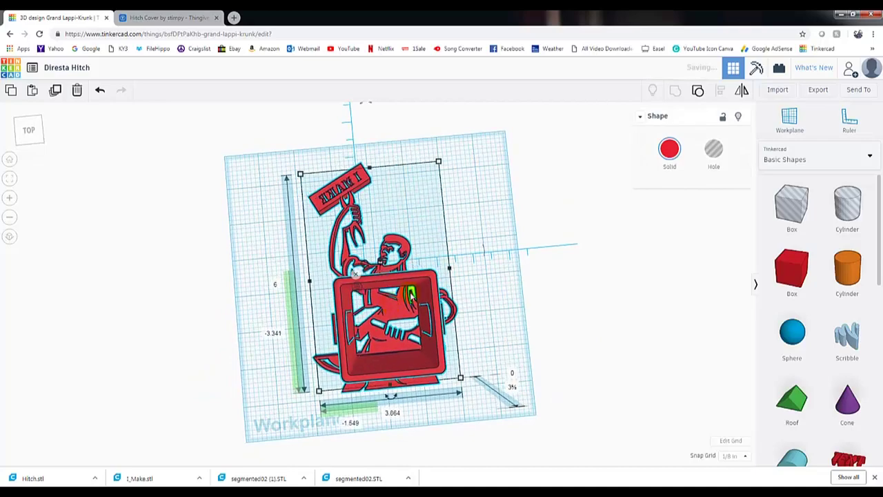
click(517, 256)
right_drag(546, 298, 546, 232)
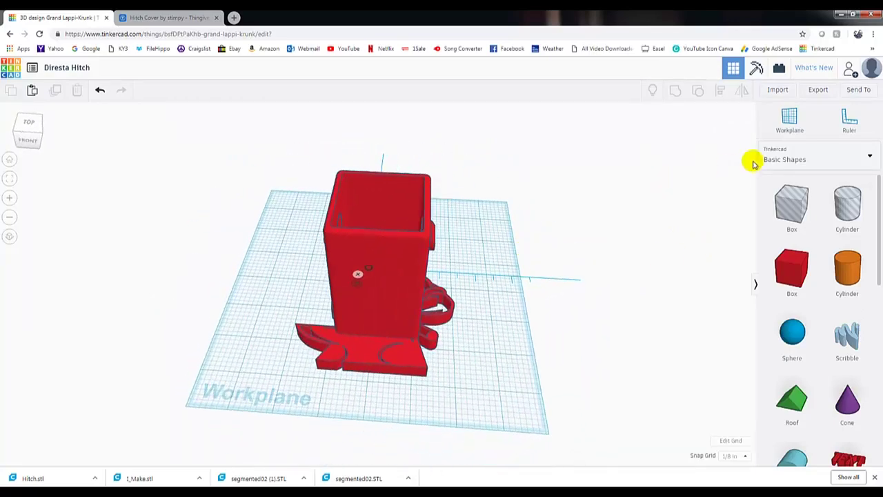
Export everything in the design as an STL file and show Diresta Hitch.stl in its download folder
click(828, 93)
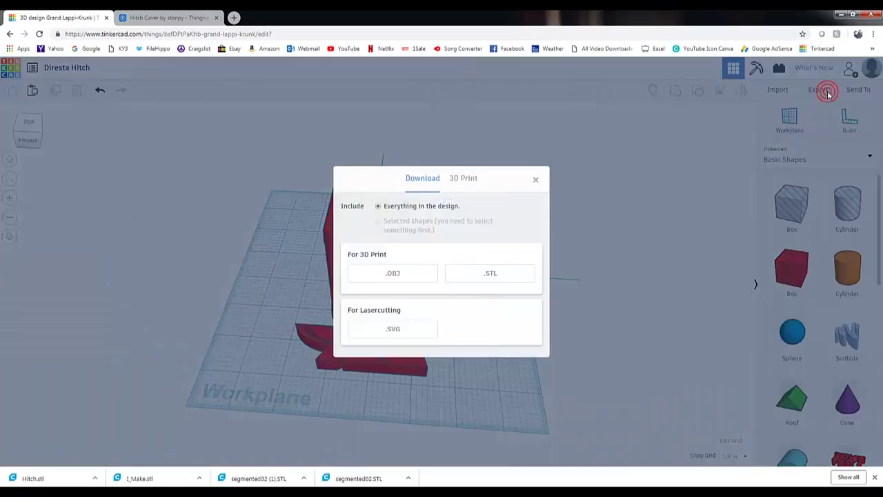
click(496, 276)
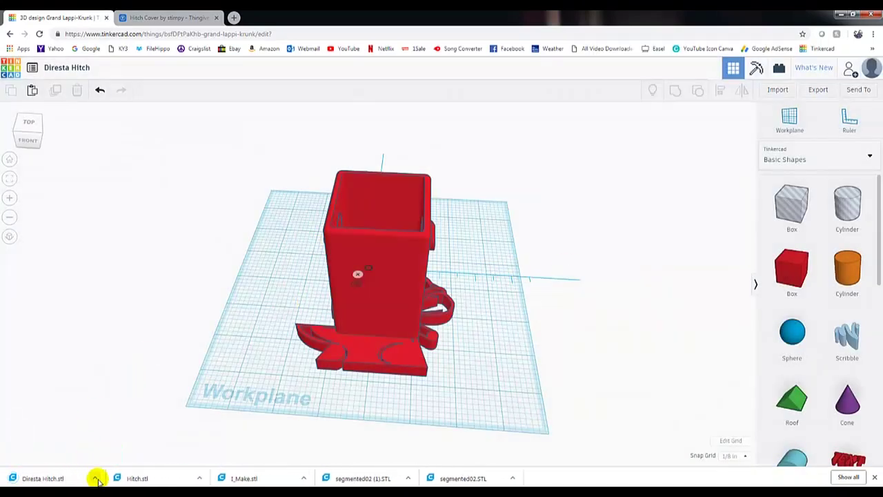
click(96, 478)
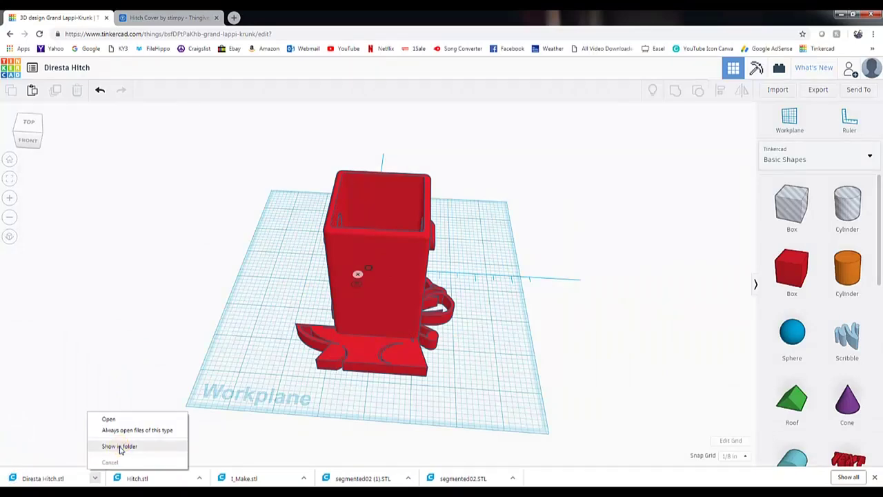
click(121, 447)
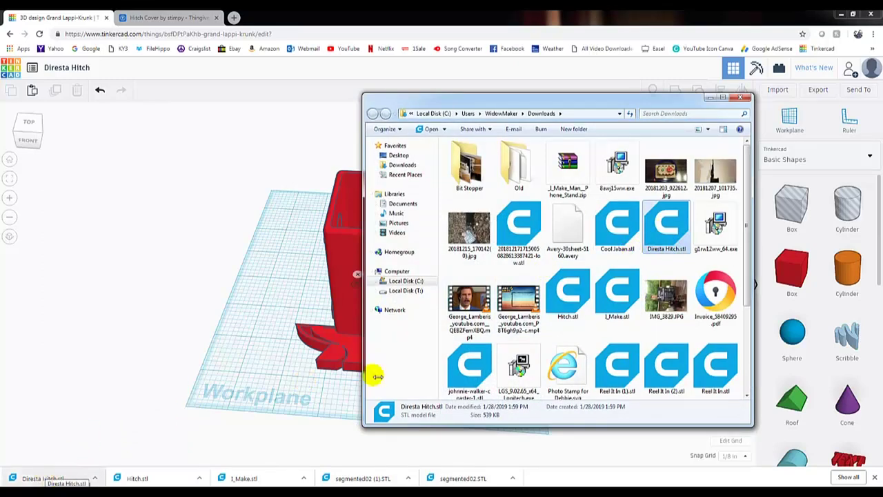
click(709, 96)
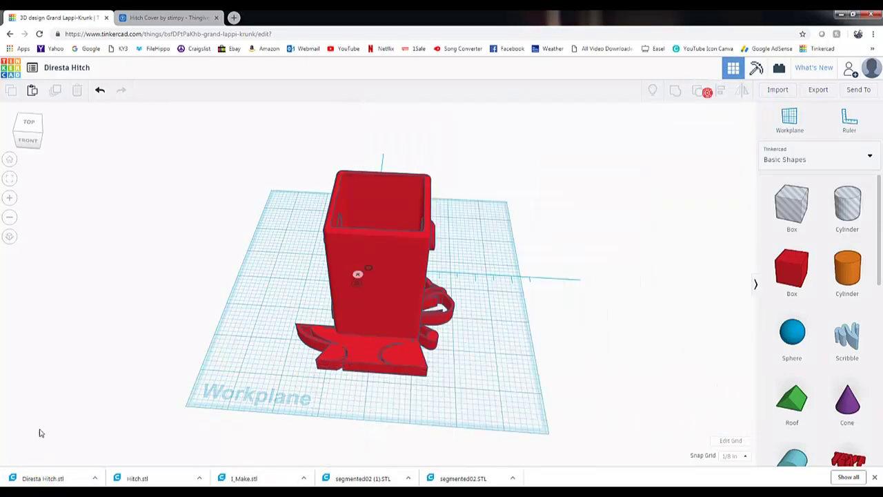
Open the downloaded Diresta Hitch.stl in Cura and dismiss the data collection and update notices
click(41, 478)
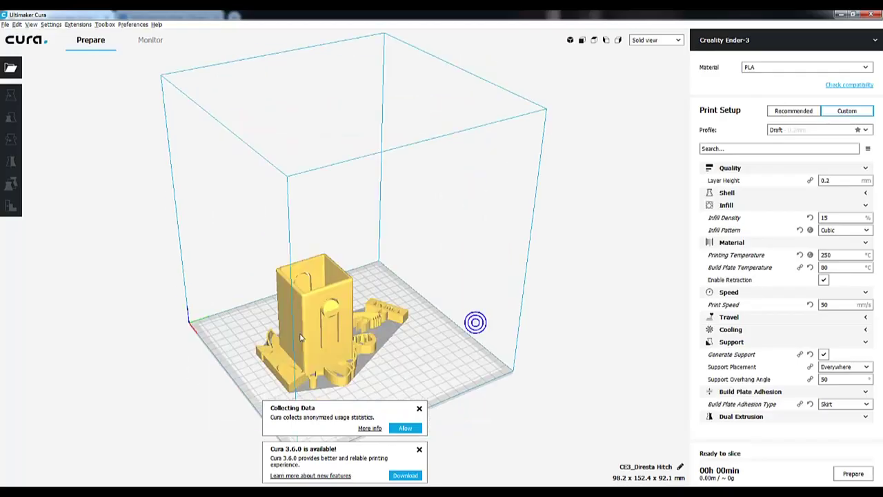
right_drag(473, 321, 424, 396)
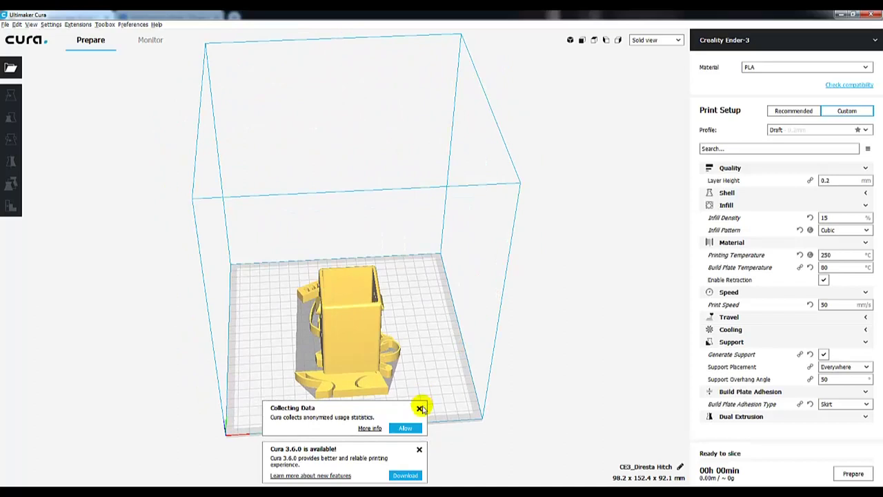
click(419, 409)
click(419, 449)
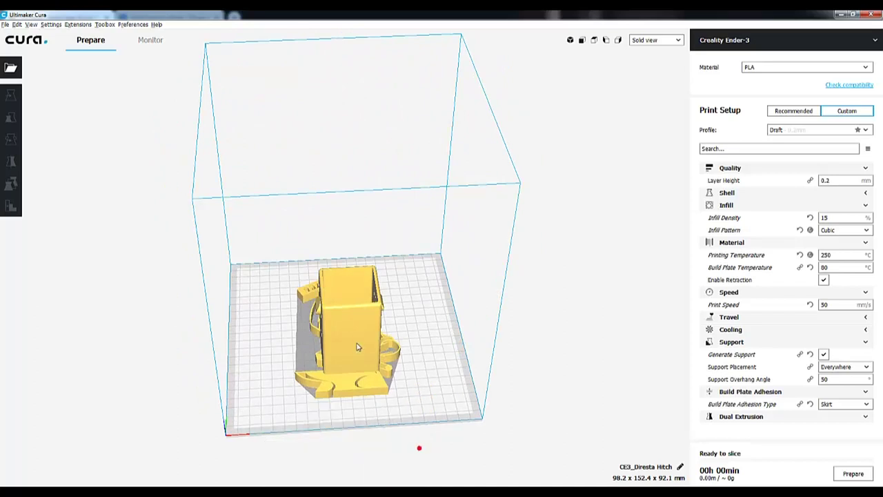
Shift the model on the build plate to about X 0.35 mm, Y -14 mm
mouse_move(358, 324)
mouse_down()
mouse_move(376, 318)
mouse_move(352, 311)
mouse_up()
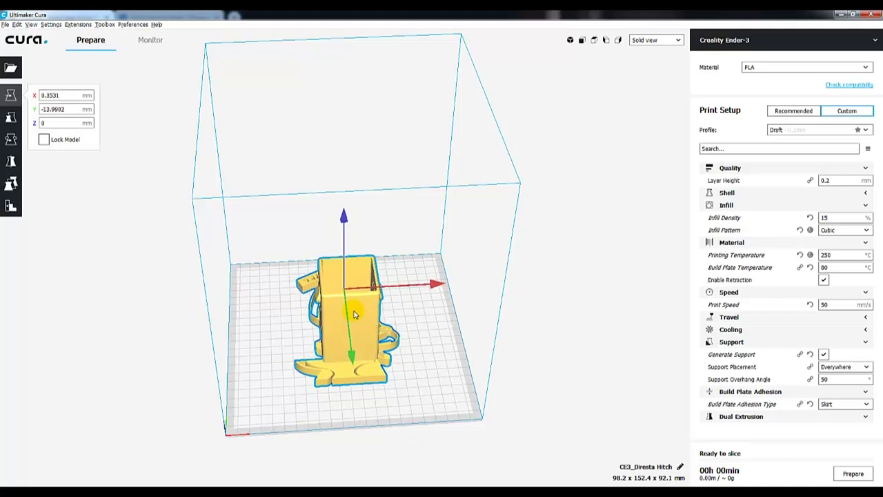
click(452, 341)
right_drag(263, 362, 466, 331)
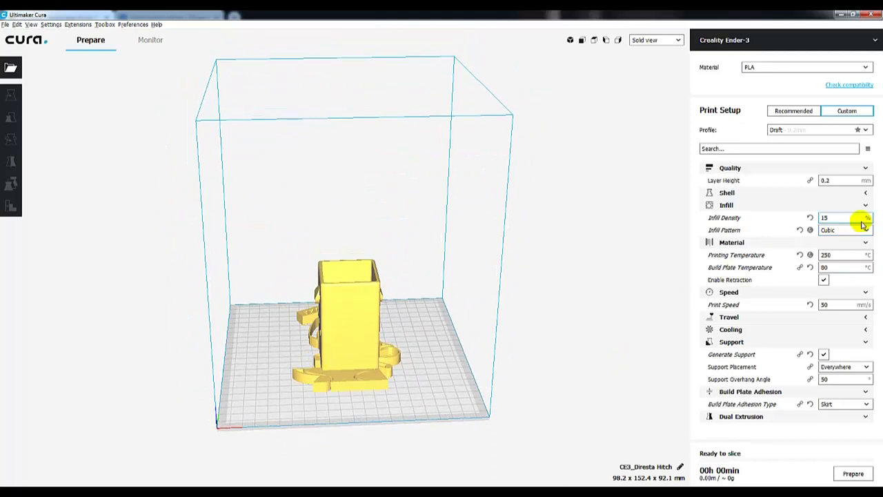
Set the infill density to 50% and keep Skirt as the build plate adhesion type
double_click(823, 218)
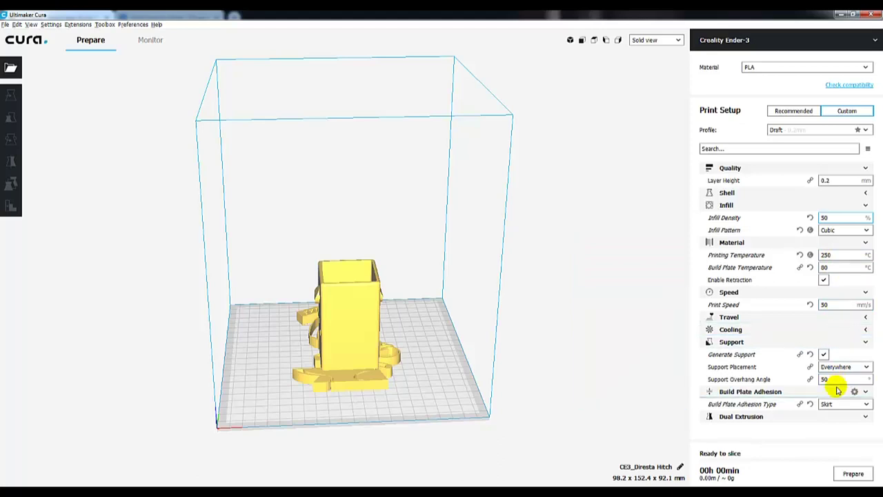
click(853, 407)
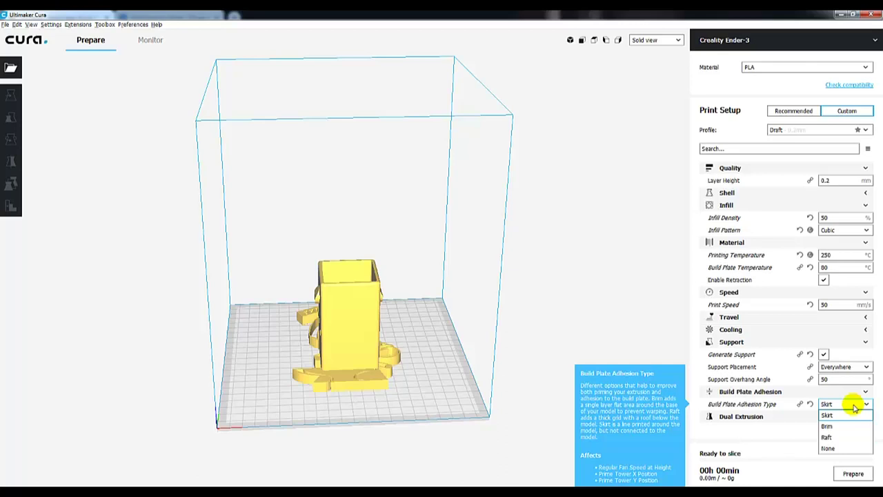
click(623, 310)
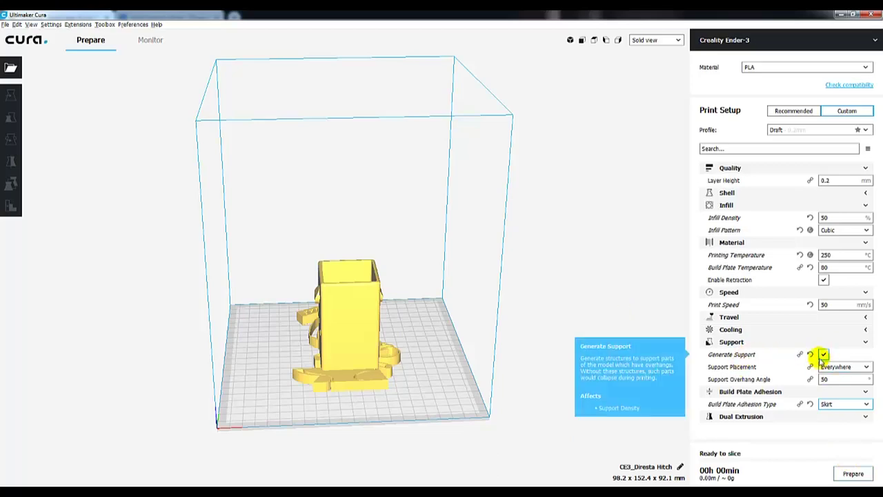
Slice the hitch cover model and examine its print time breakdown
right_drag(309, 358, 452, 341)
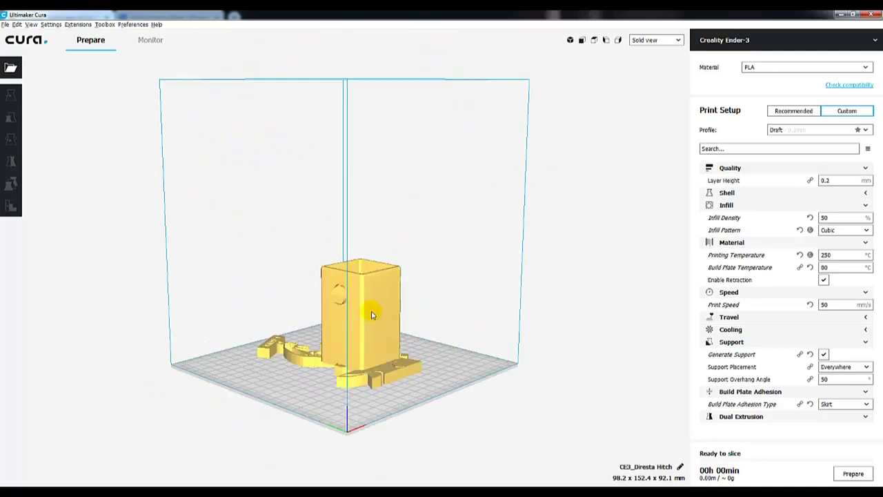
scroll(307, 288, up, 3)
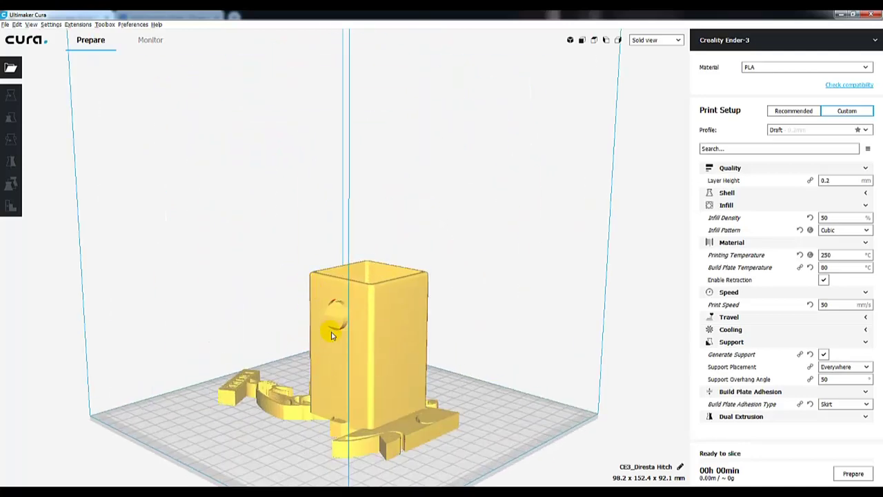
right_drag(384, 370, 359, 407)
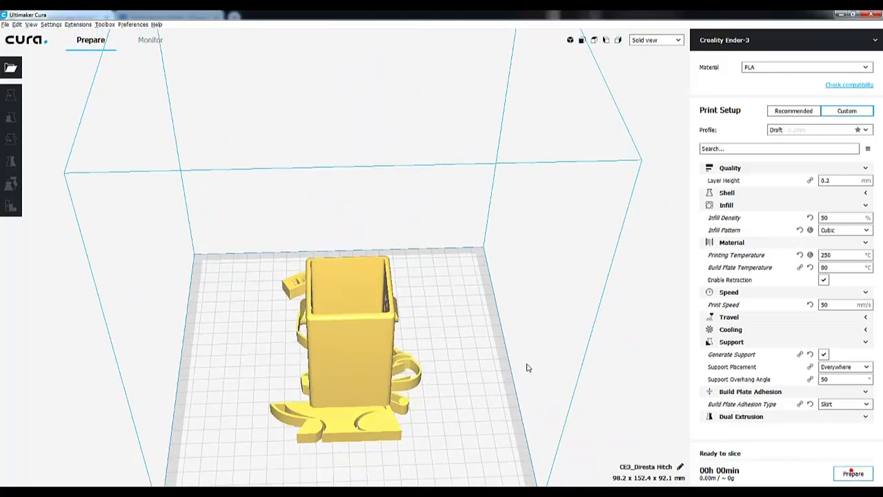
mouse_move(714, 472)
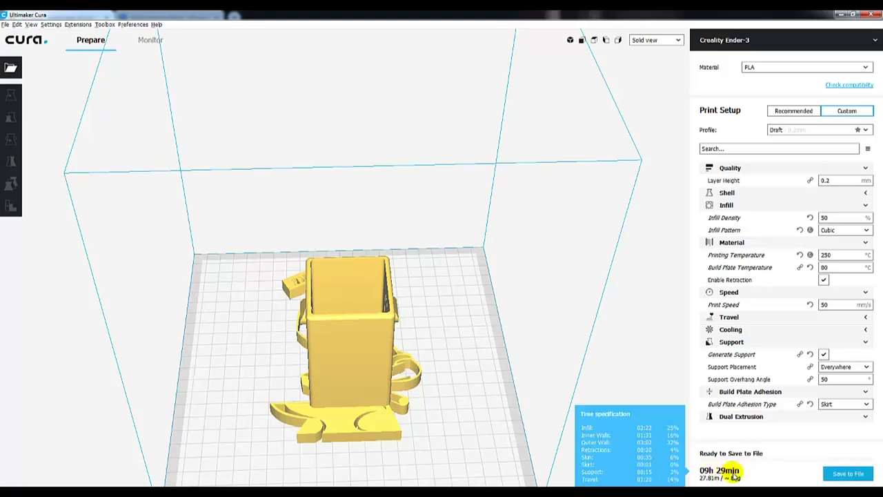
right_drag(231, 371, 578, 345)
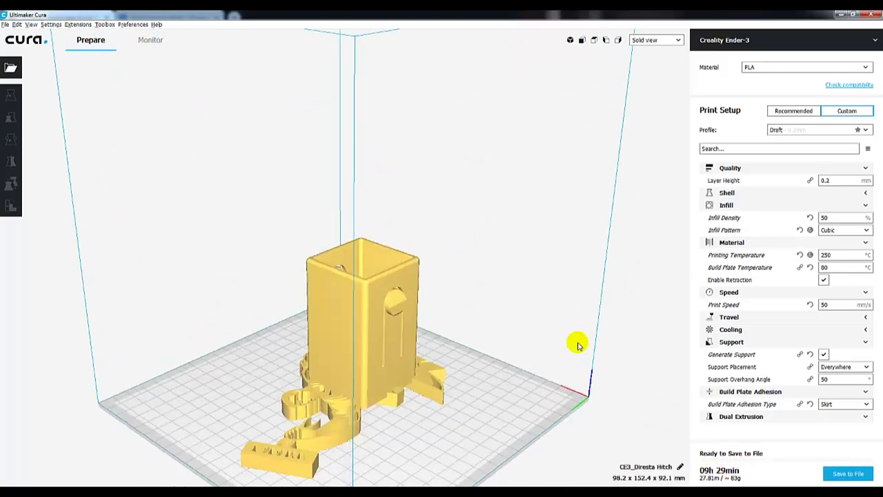